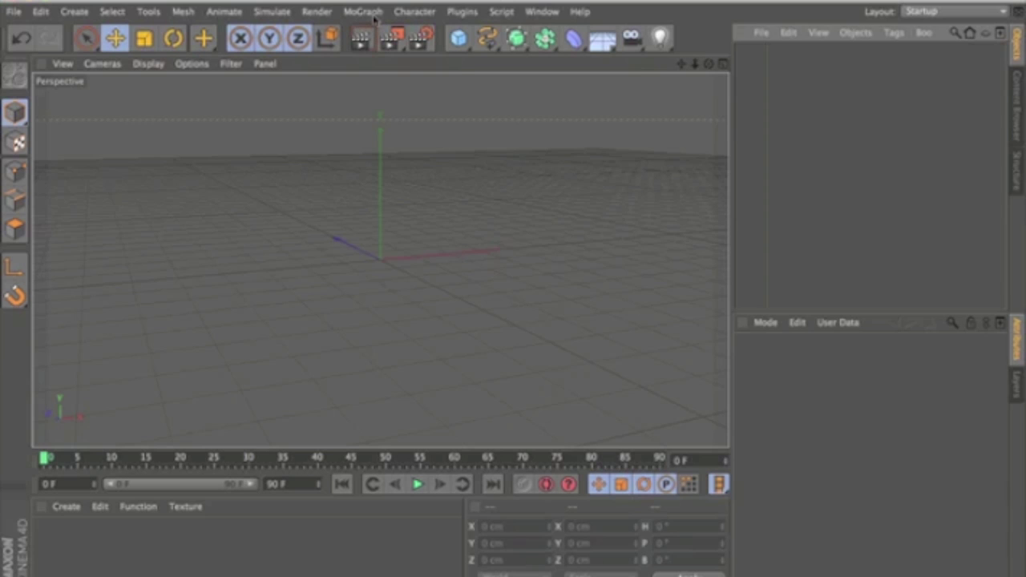
# Add a MoText object and replace its default text with "Transformers".
pyautogui.click(374, 18)
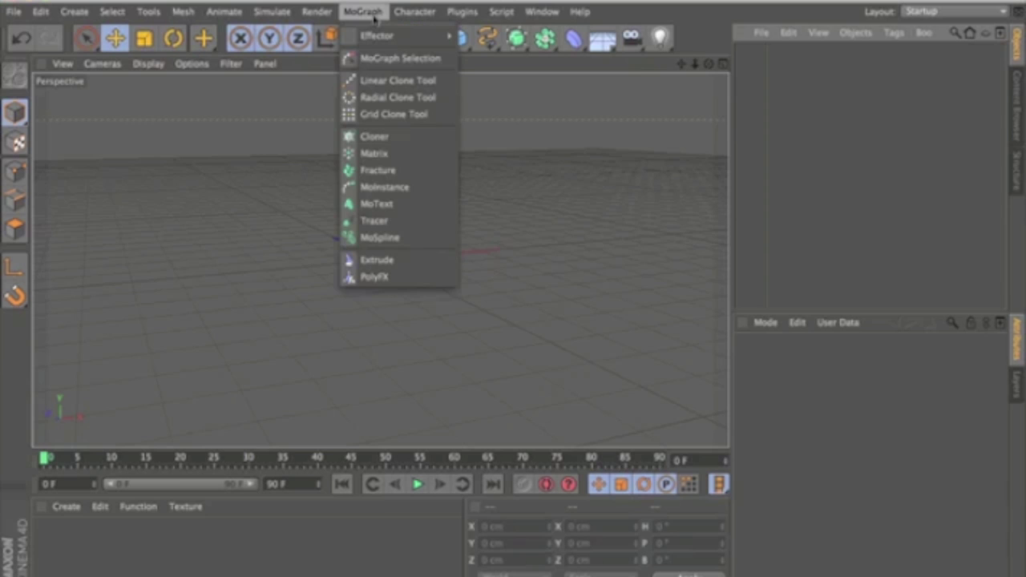
pyautogui.click(392, 205)
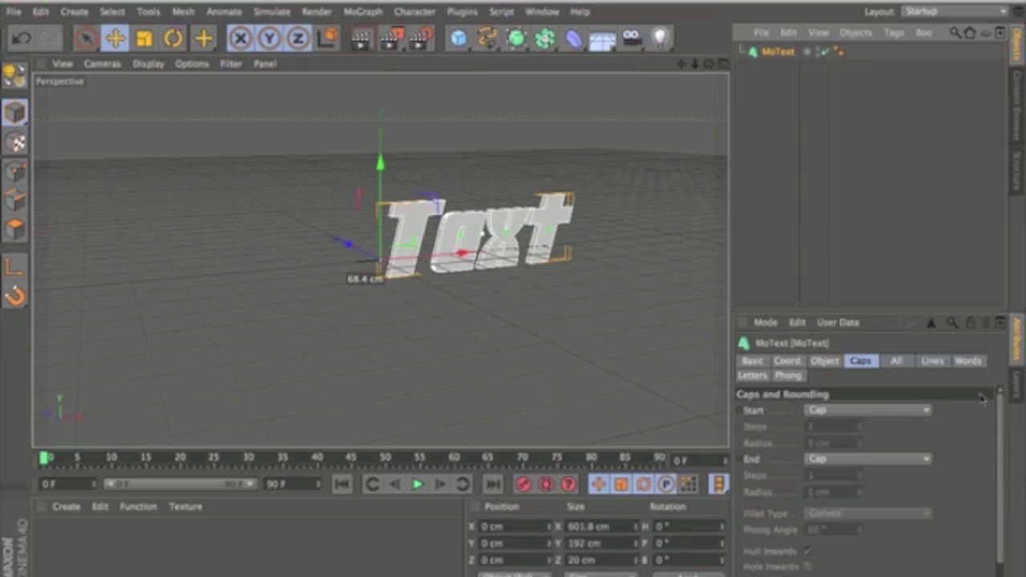
pyautogui.click(830, 367)
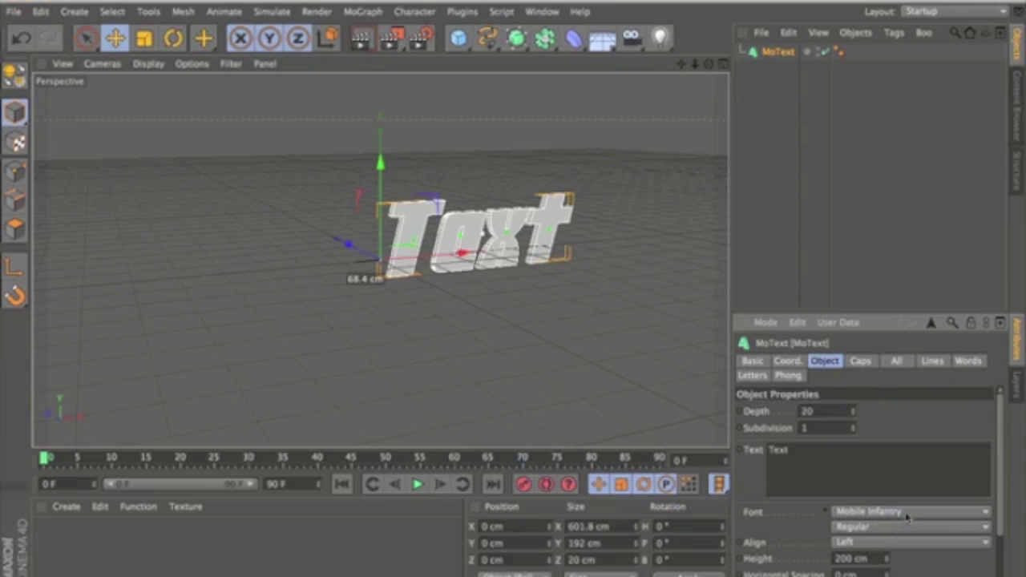
pyautogui.doubleClick(853, 454)
pyautogui.write('TTransformer')
pyautogui.press('BackSpace')
pyautogui.press('BackSpace')
pyautogui.press('BackSpace')
pyautogui.write('mers')
pyautogui.press('Return')
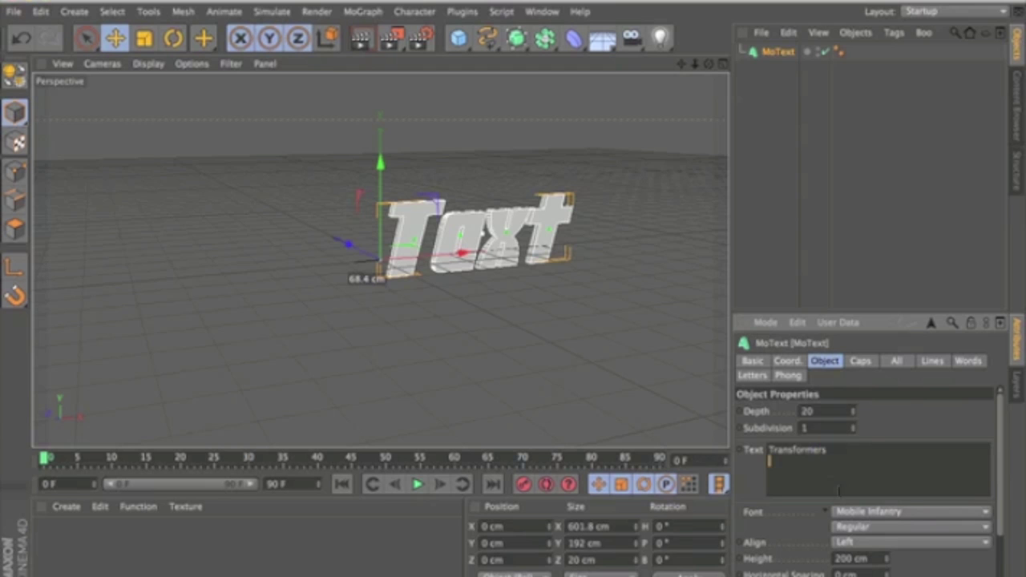
# Set the MoText font to BatmanForeverAlternate and its alignment to Middle.
pyautogui.click(891, 513)
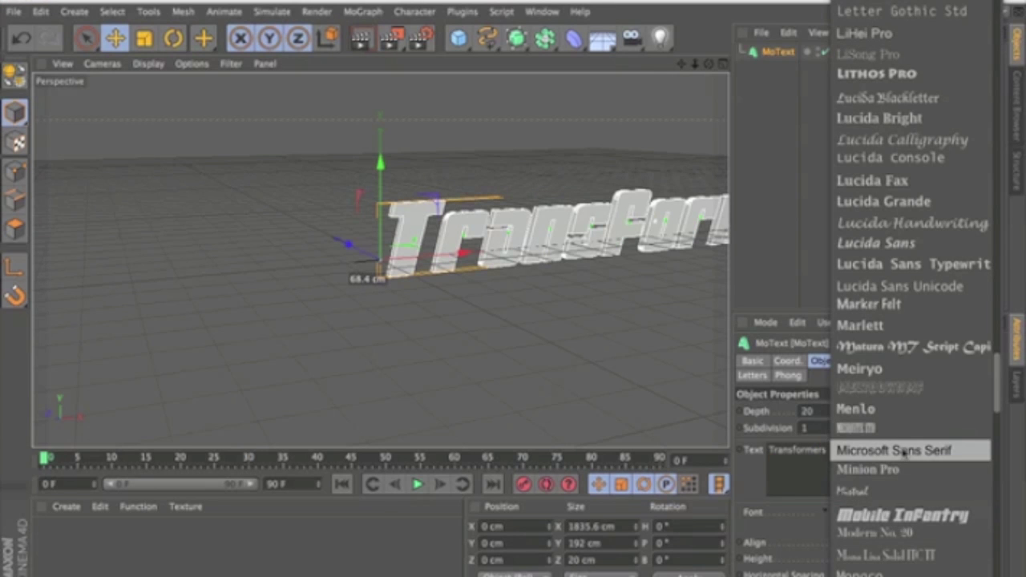
pyautogui.scroll(15, 903, 453)
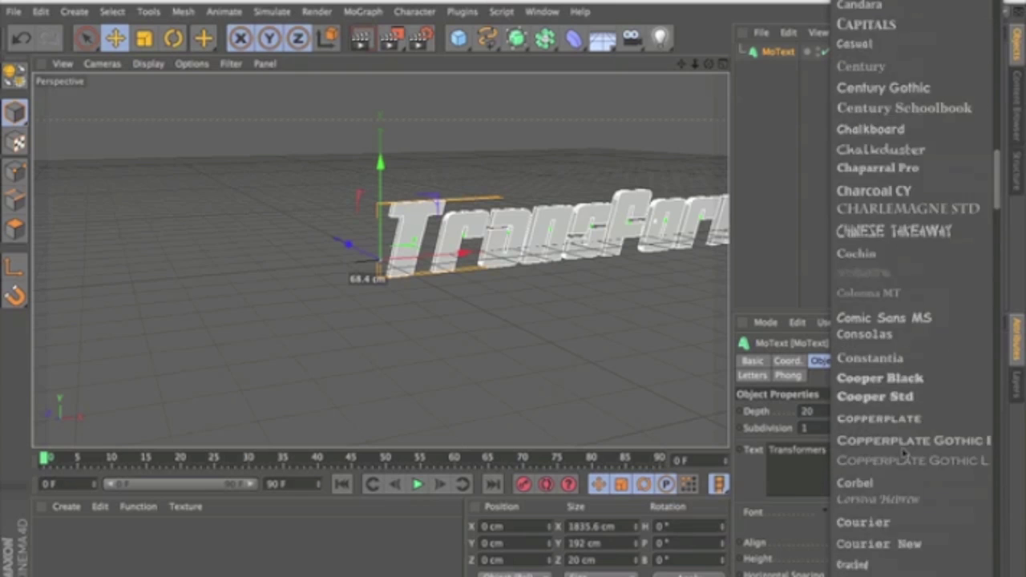
pyautogui.scroll(12, 903, 453)
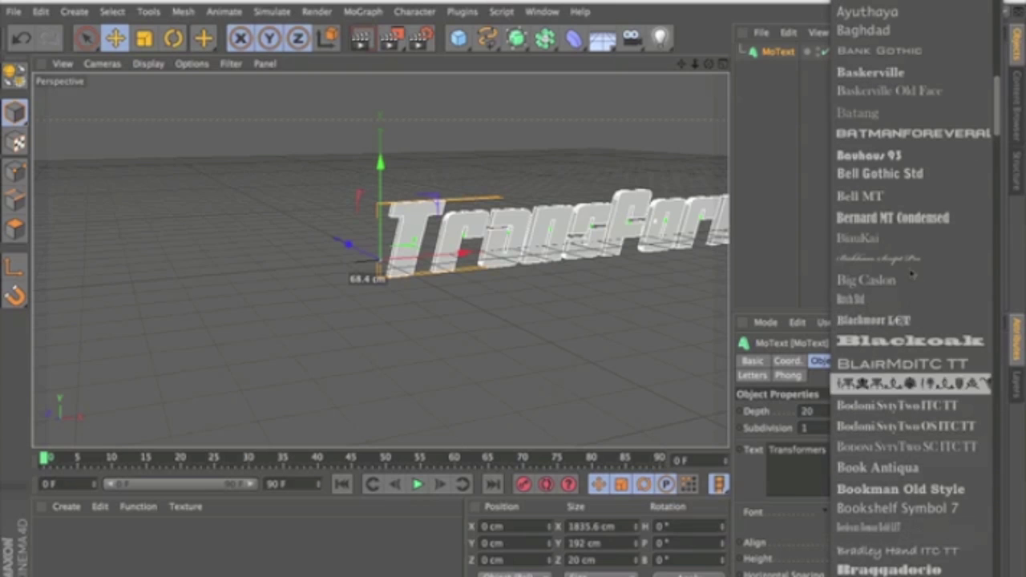
pyautogui.click(918, 135)
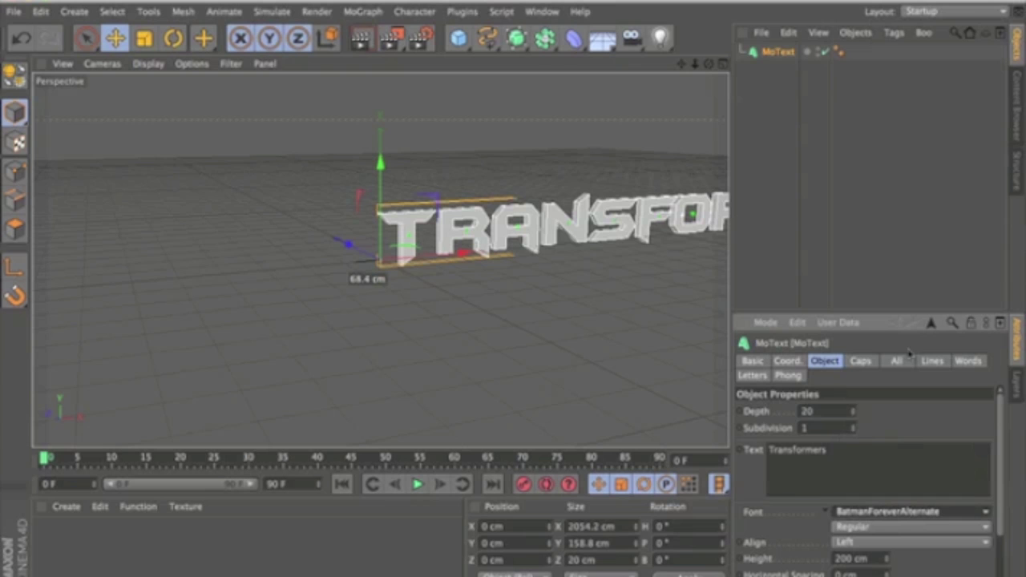
pyautogui.moveTo(918, 550)
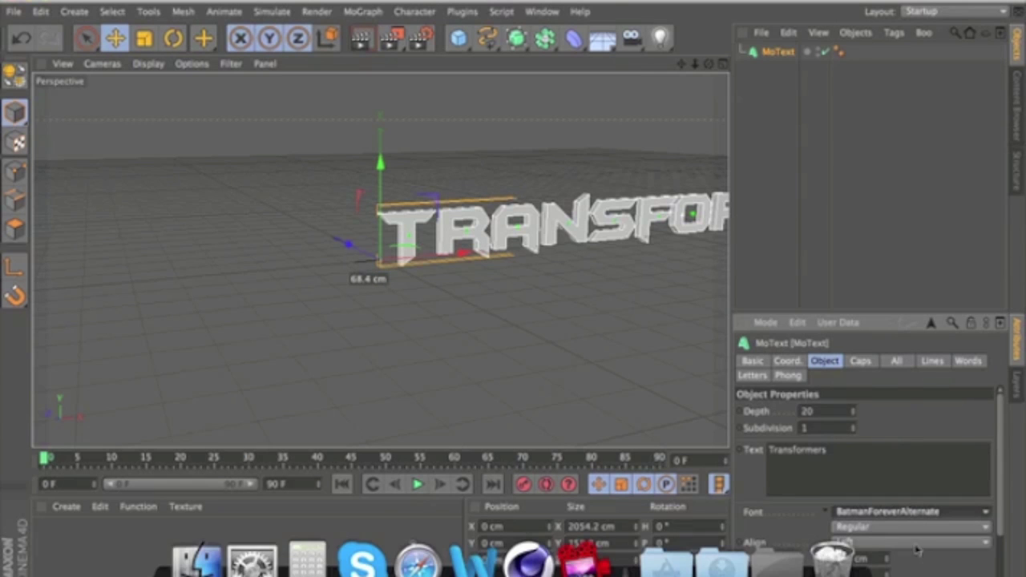
pyautogui.click(926, 544)
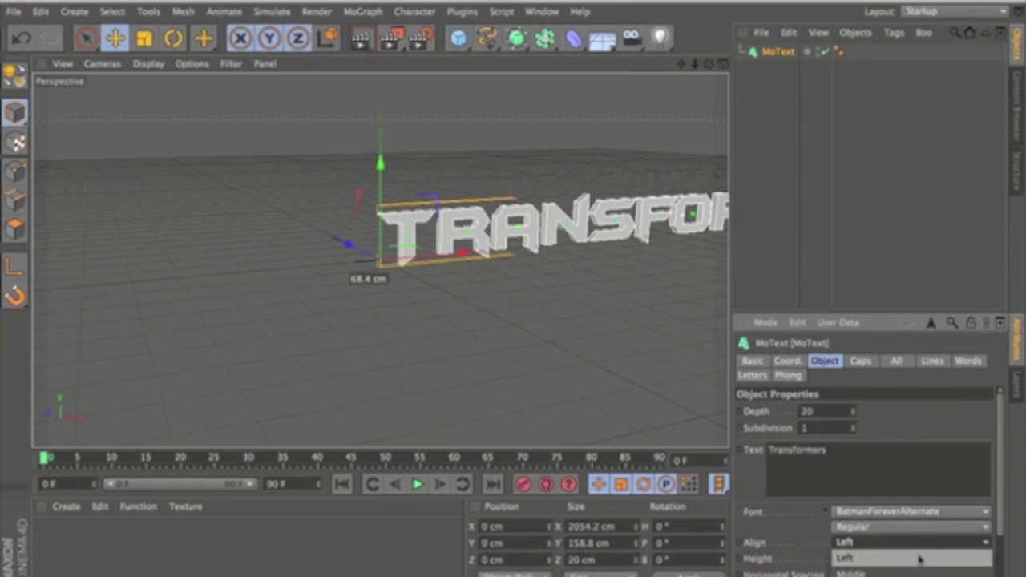
pyautogui.click(915, 572)
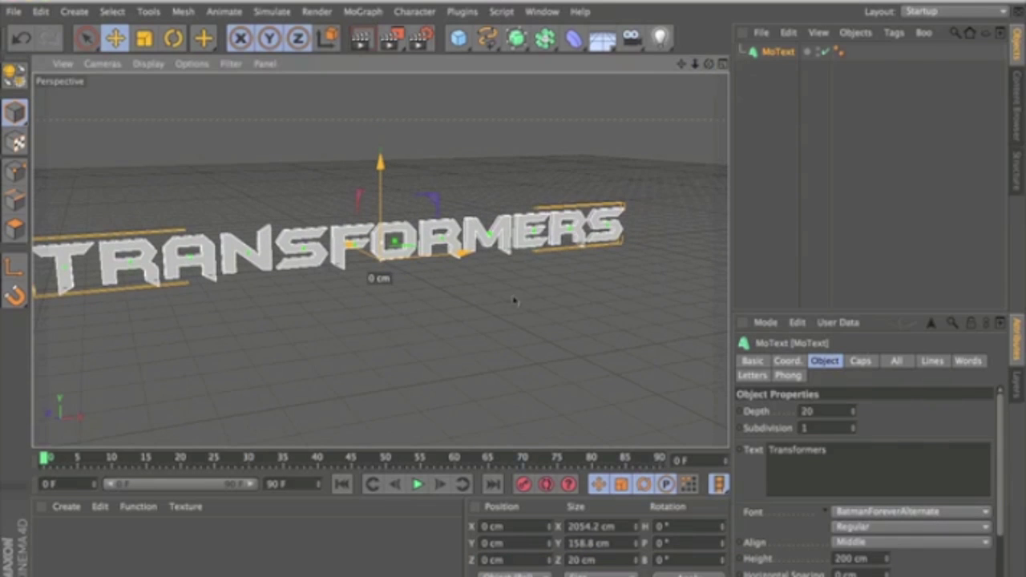
# Set the extrusion depth of the Transformers text to 80.
pyautogui.moveTo(709, 63); pyautogui.dragTo(683, 97)
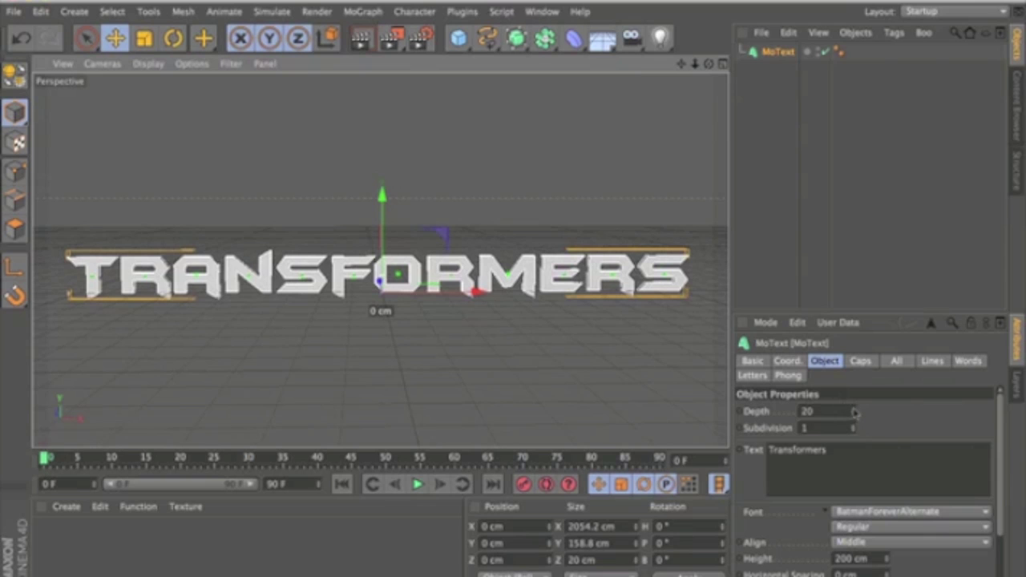
pyautogui.moveTo(816, 412); pyautogui.dragTo(696, 407)
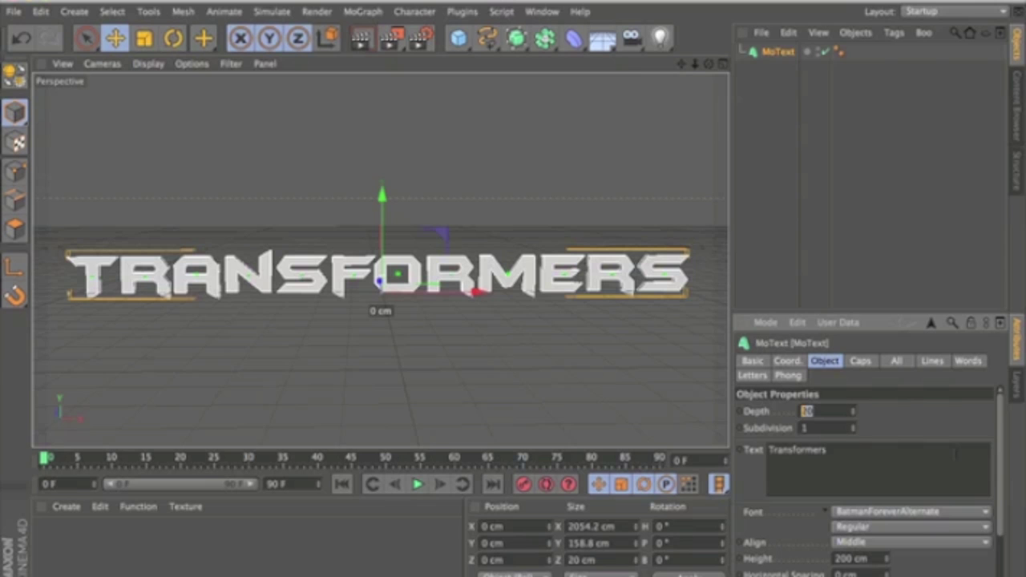
pyautogui.write('80')
pyautogui.press('Return')
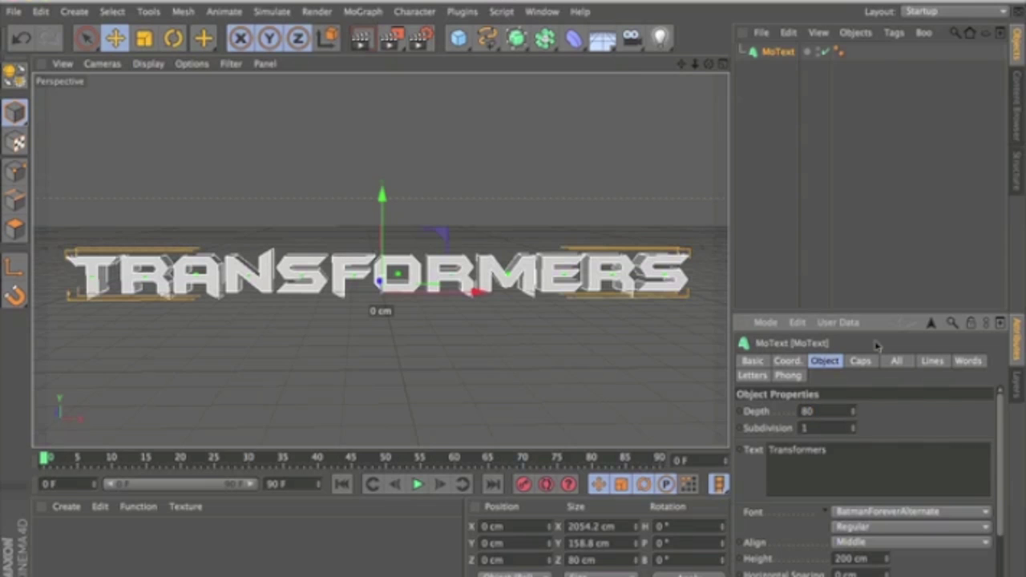
# Set the extrusion depth of the Transformers text to 120.
pyautogui.click(872, 149)
pyautogui.moveTo(708, 64)
pyautogui.mouseDown()
pyautogui.moveTo(666, 80)
pyautogui.moveTo(689, 62)
pyautogui.mouseUp()
pyautogui.click(784, 54)
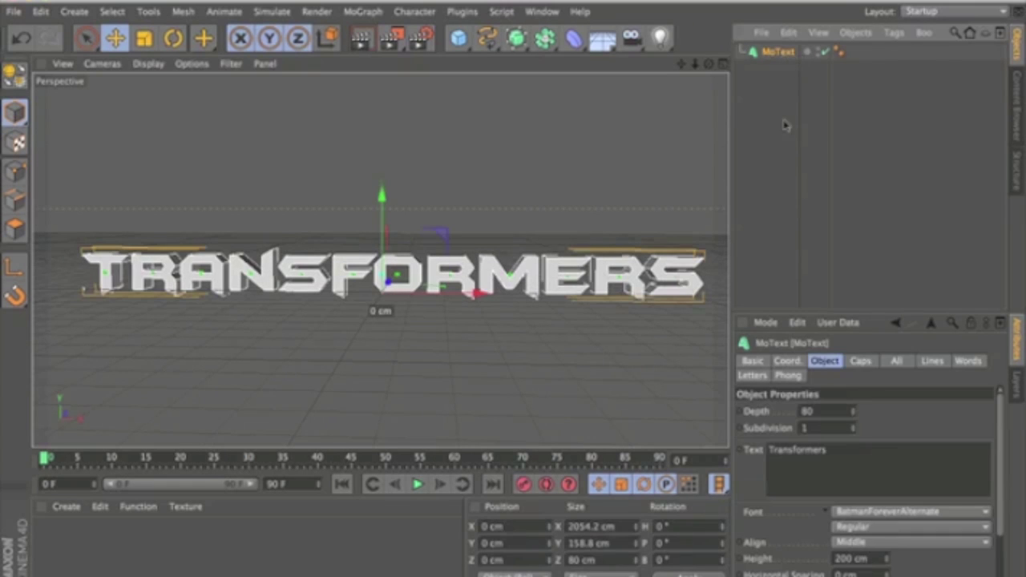
pyautogui.moveTo(853, 411); pyautogui.dragTo(853, 373)
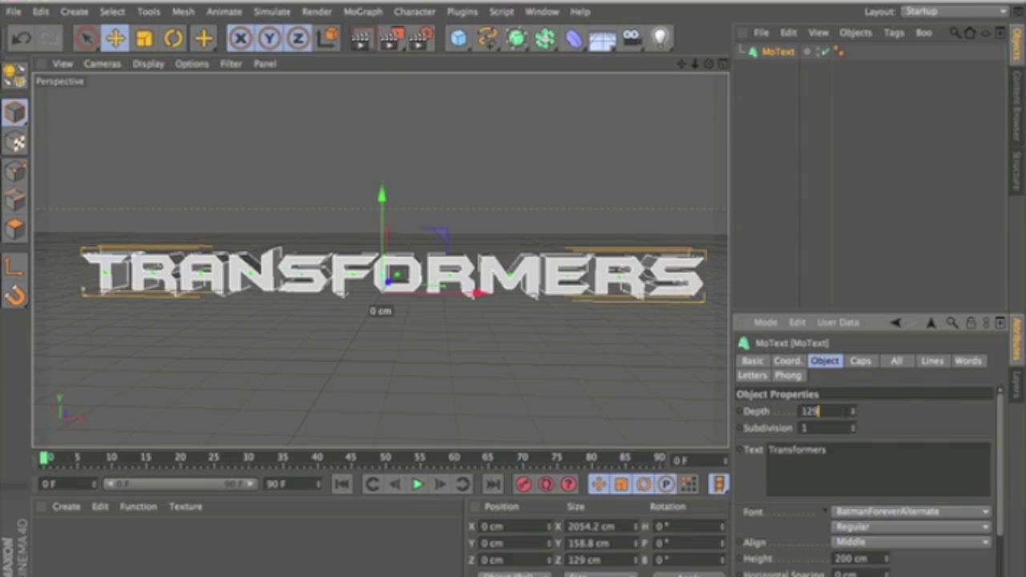
pyautogui.press('Return')
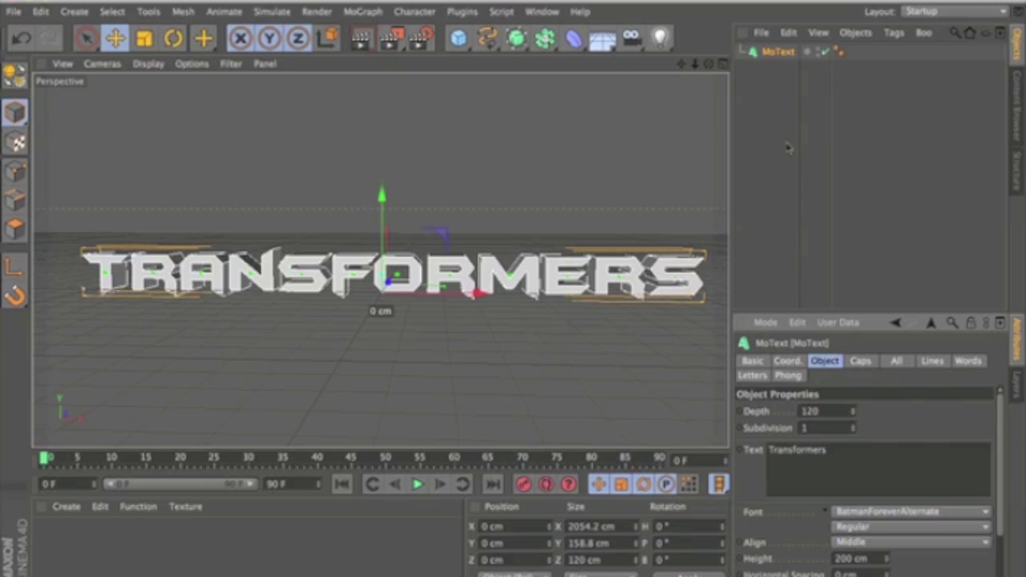
# Change both the start and end caps of the MoText object to Fillet Cap, then deselect it.
pyautogui.moveTo(711, 64); pyautogui.dragTo(711, 65)
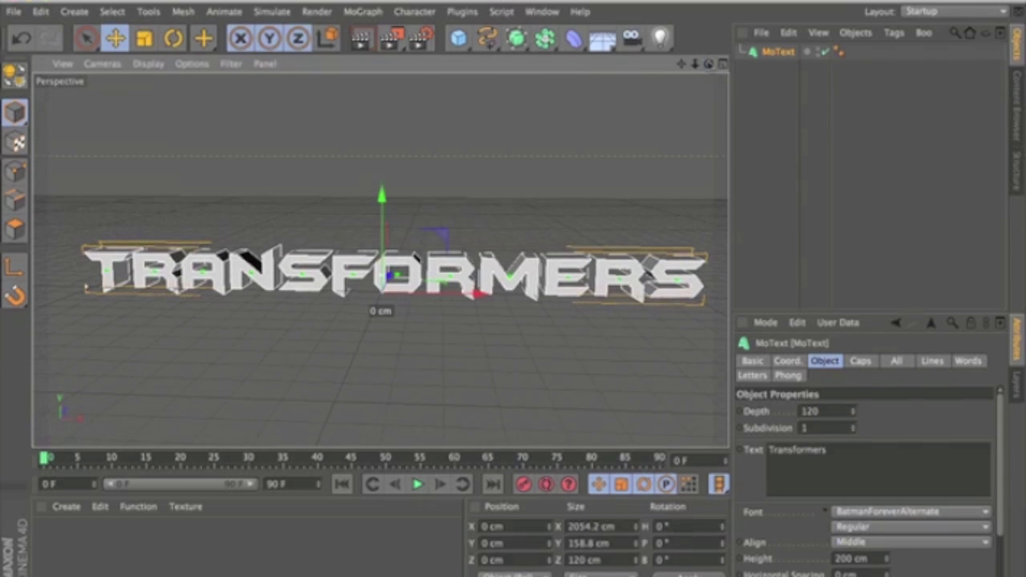
pyautogui.click(860, 361)
pyautogui.click(878, 411)
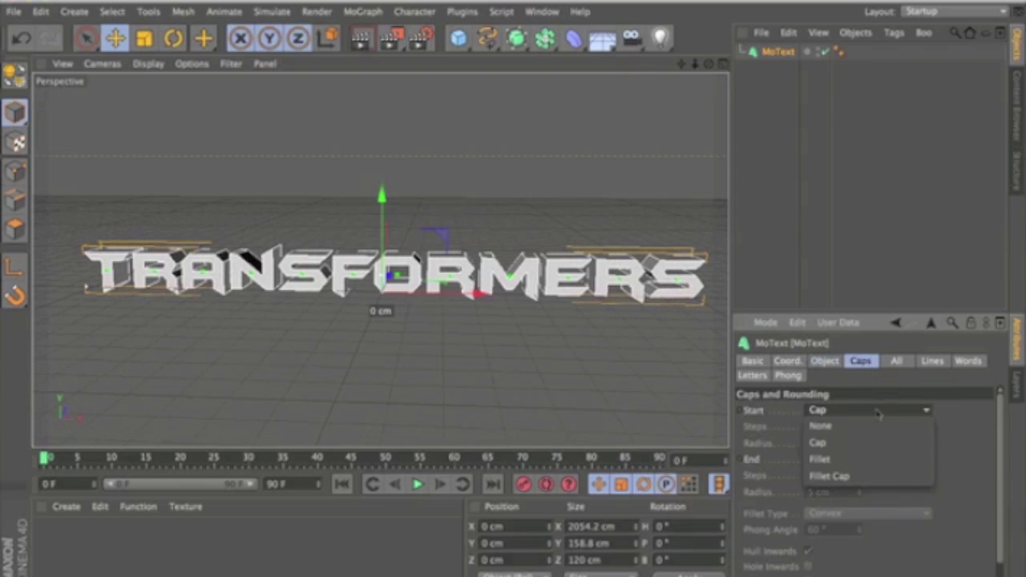
pyautogui.click(881, 478)
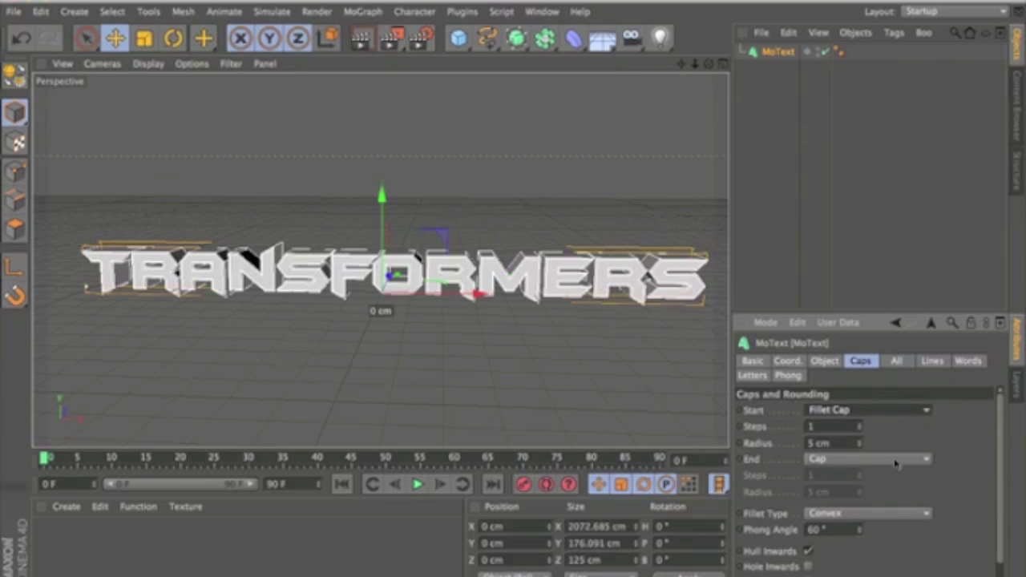
pyautogui.click(897, 461)
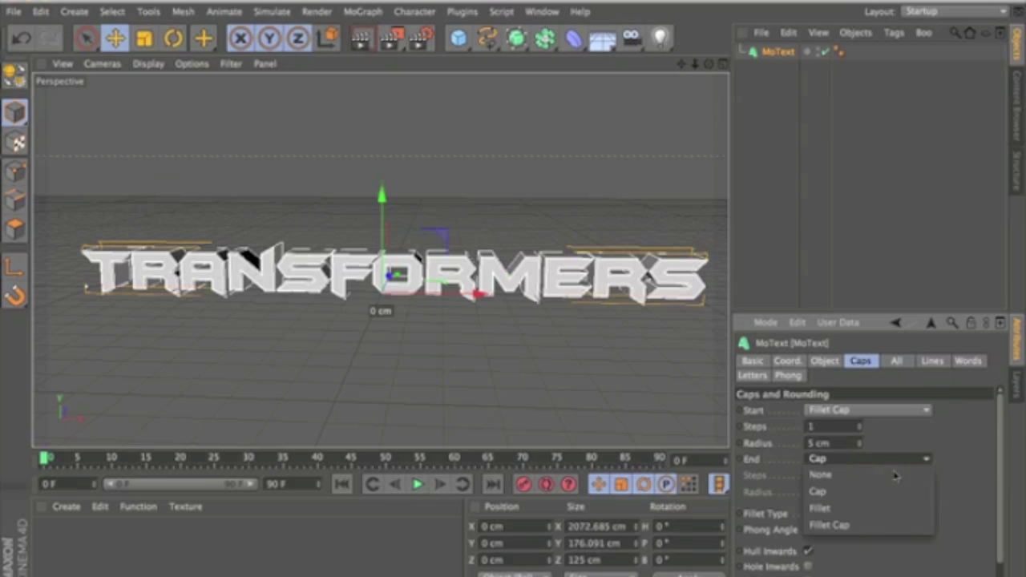
pyautogui.click(878, 526)
pyautogui.click(771, 110)
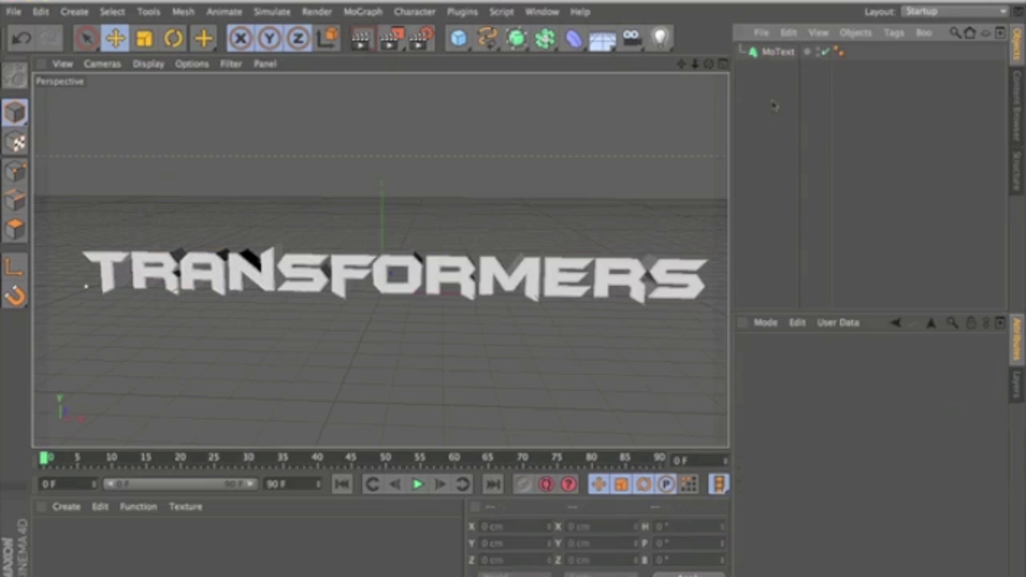
# Add a plane under the text and enlarge it to about 1838 cm wide and 2530 cm in height.
pyautogui.moveTo(708, 64); pyautogui.dragTo(709, 87)
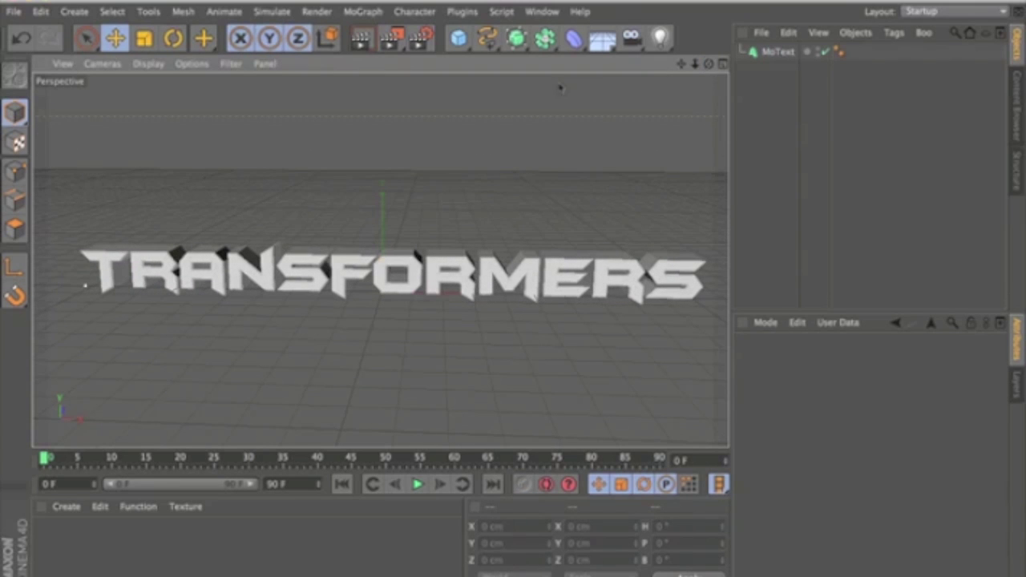
pyautogui.click(459, 38)
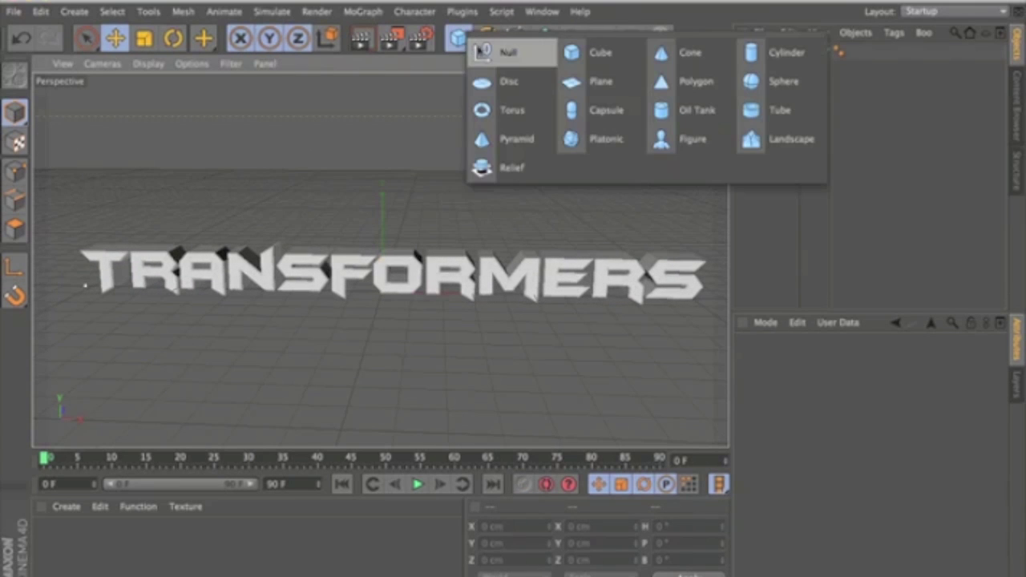
pyautogui.click(583, 85)
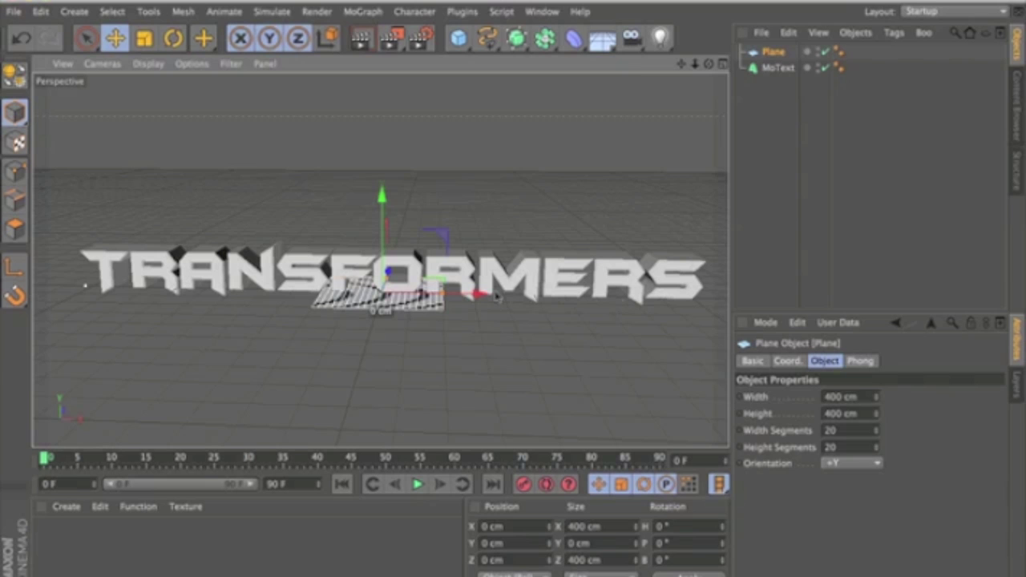
pyautogui.moveTo(446, 303); pyautogui.dragTo(623, 296)
pyautogui.moveTo(385, 282); pyautogui.dragTo(398, 239)
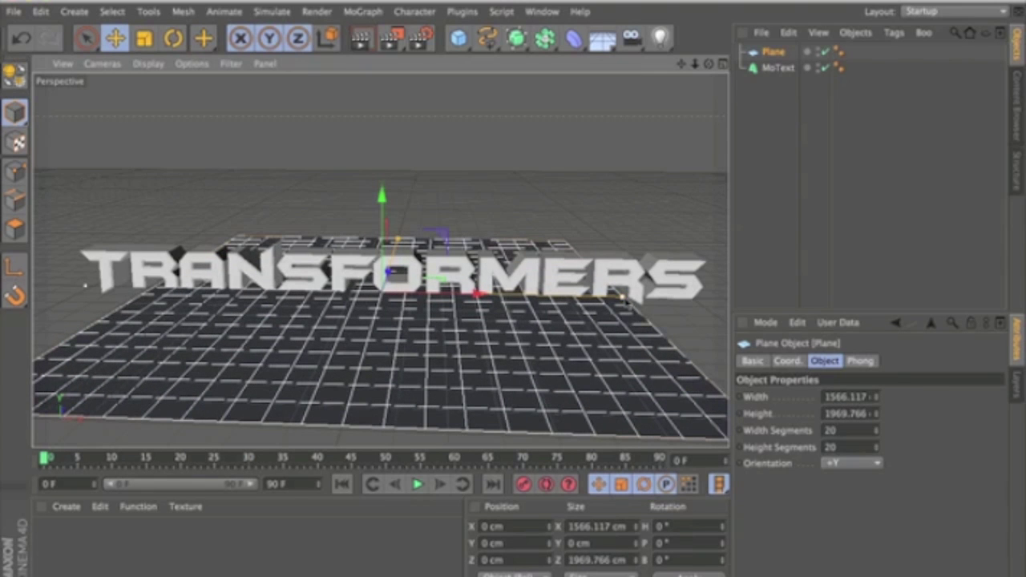
pyautogui.moveTo(624, 298); pyautogui.dragTo(664, 299)
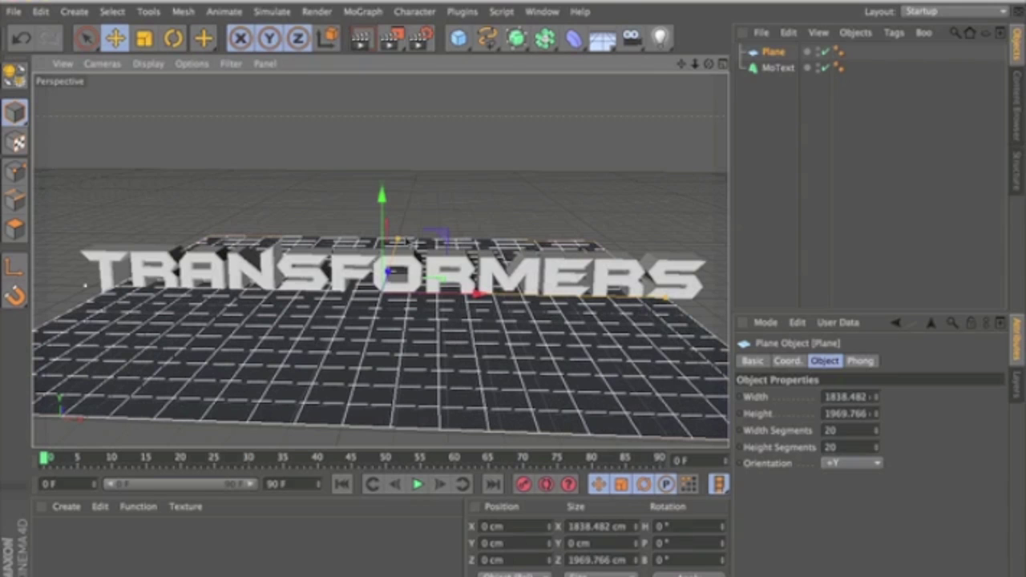
pyautogui.moveTo(398, 240); pyautogui.dragTo(400, 230)
# Create a new material with the Luminance channel enabled and apply it to the plane.
pyautogui.doubleClick(248, 570)
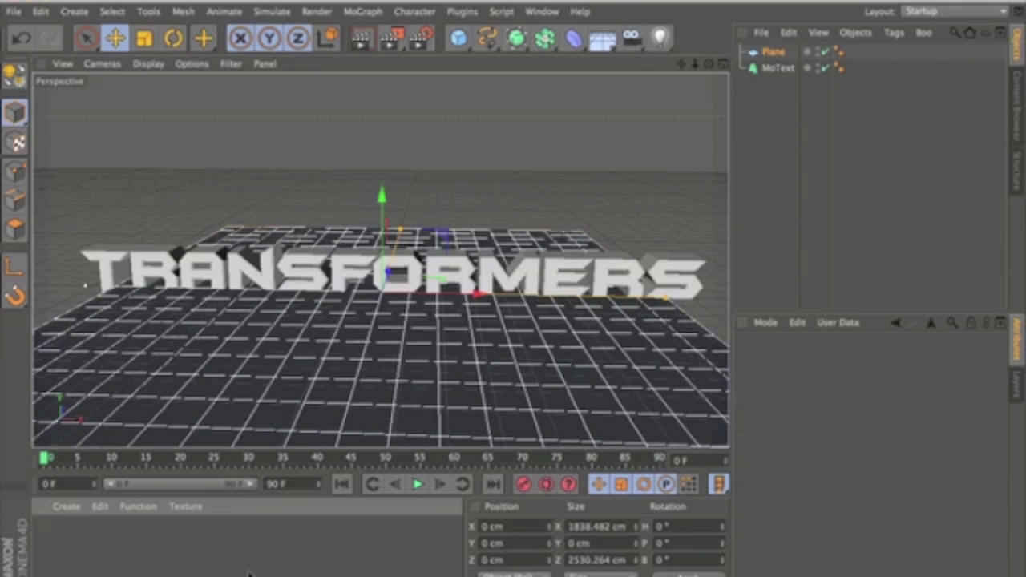
pyautogui.doubleClick(52, 539)
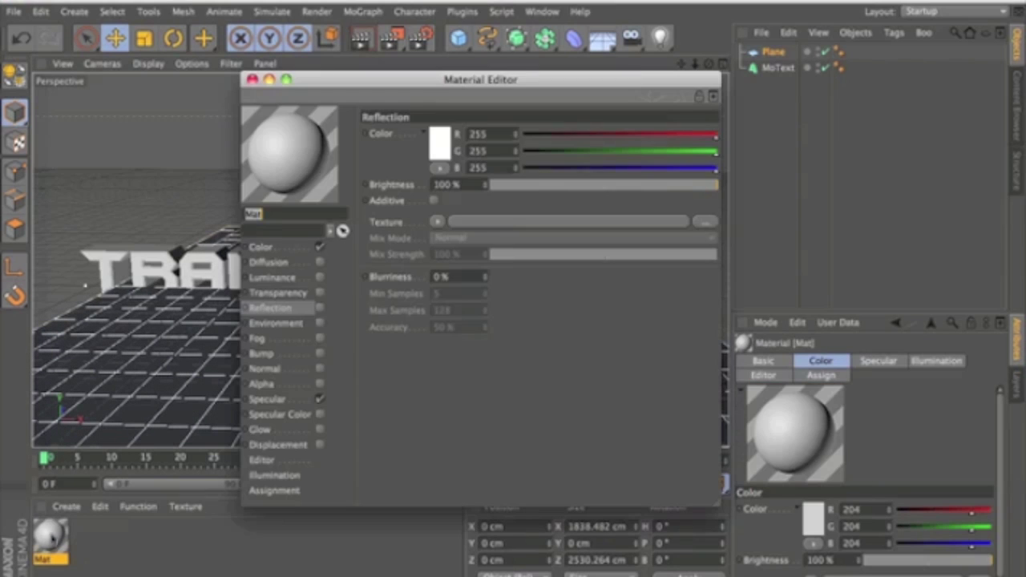
pyautogui.click(320, 277)
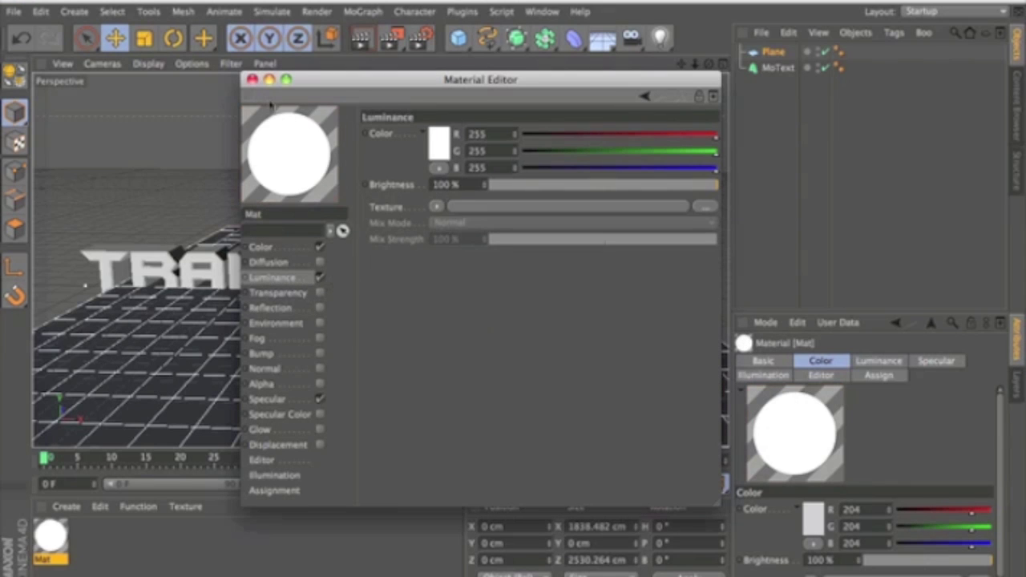
pyautogui.click(252, 80)
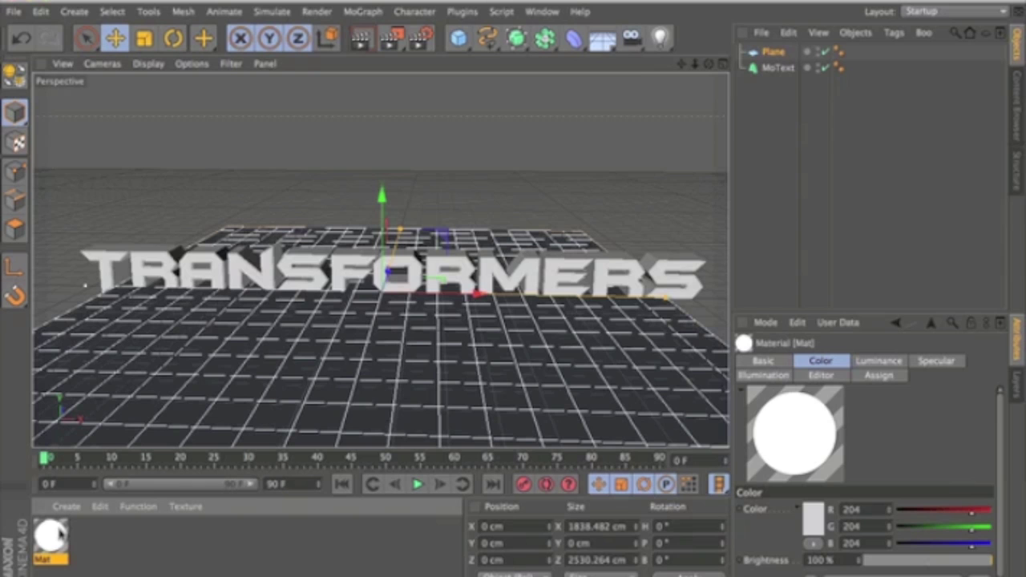
pyautogui.moveTo(60, 537); pyautogui.dragTo(265, 396)
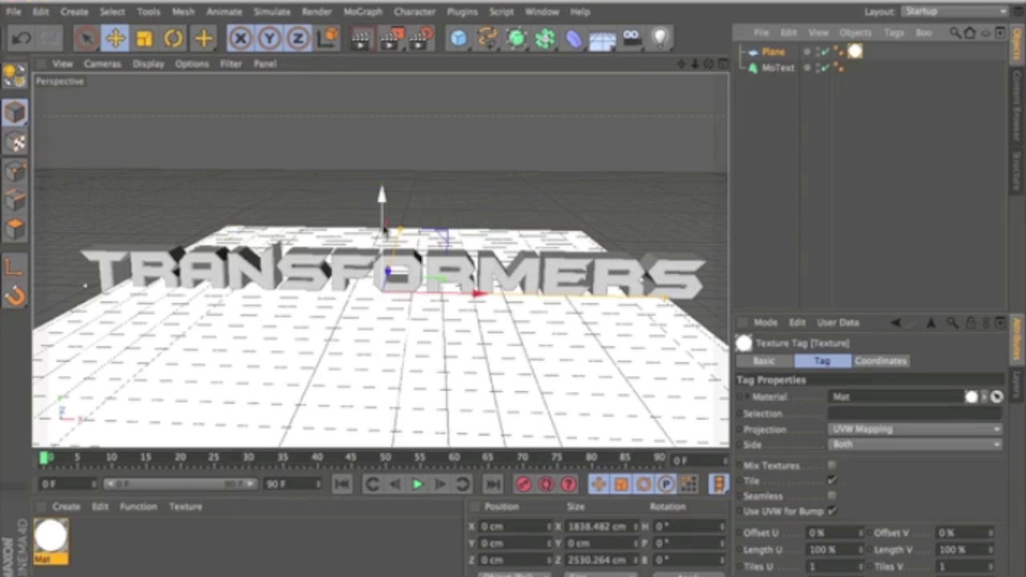
# Raise the plane high above the text to about 2359 cm in Y and render the perspective view.
pyautogui.moveTo(382, 194); pyautogui.dragTo(382, 91)
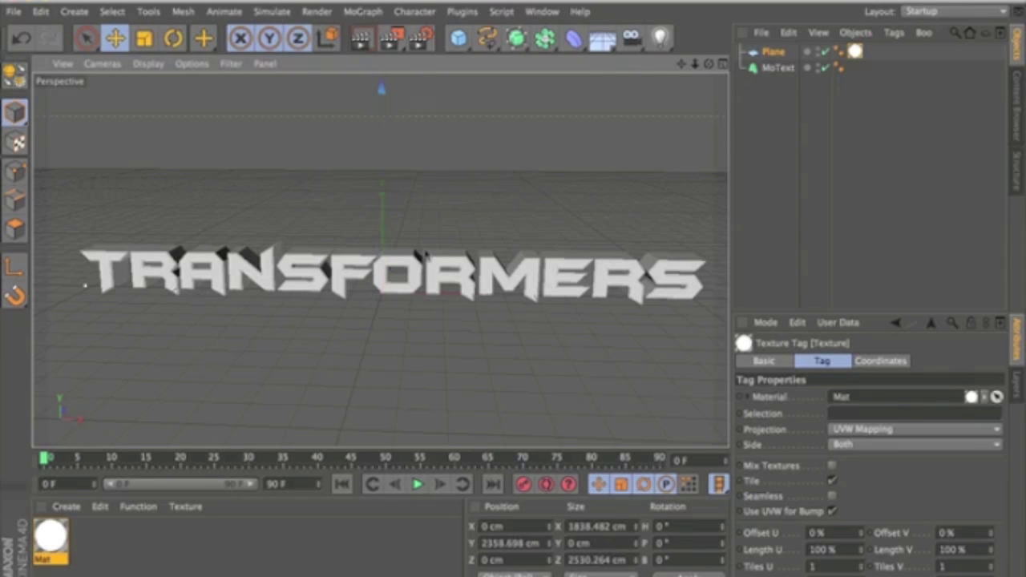
pyautogui.moveTo(711, 64); pyautogui.dragTo(709, 41)
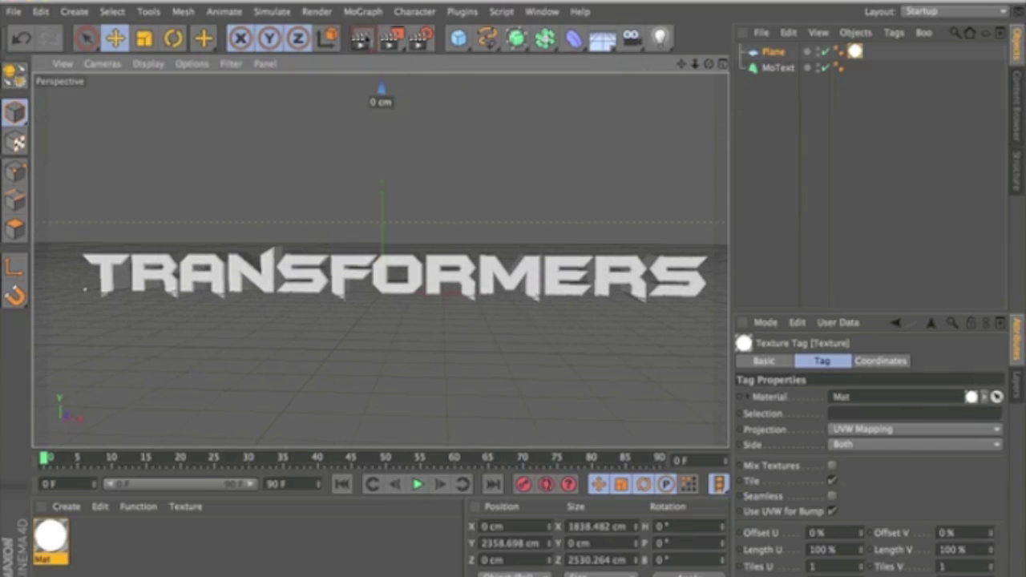
pyautogui.hotkey('ctrl', 'r')
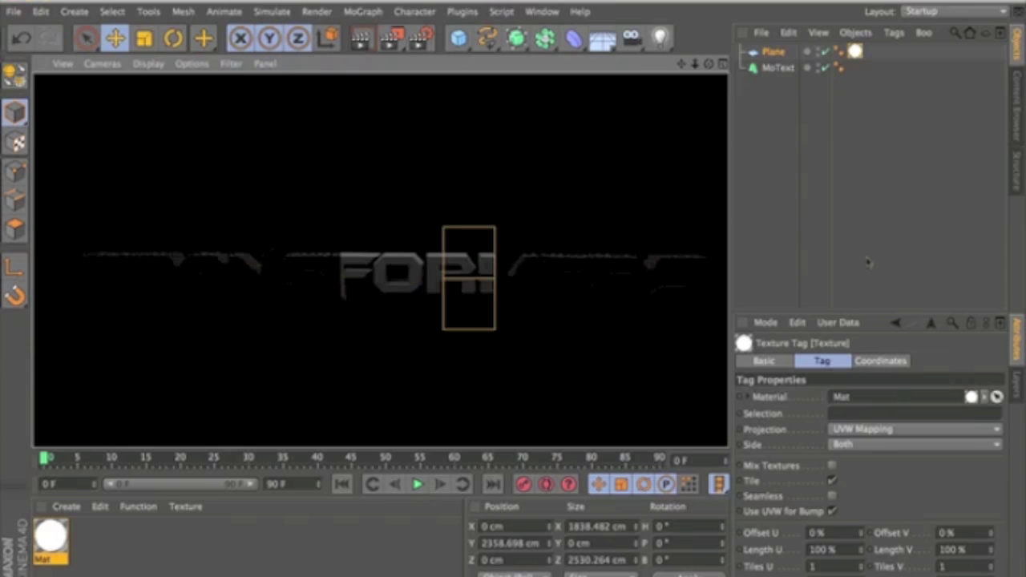
# Deselect the plane's texture tag and make the MoText object editable.
pyautogui.click(772, 235)
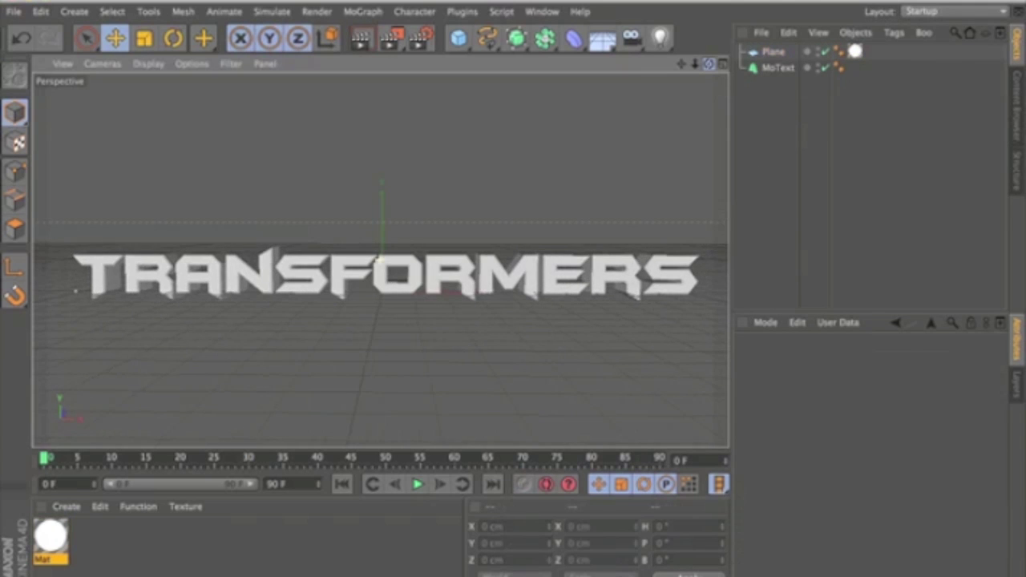
pyautogui.moveTo(710, 64); pyautogui.dragTo(720, 60)
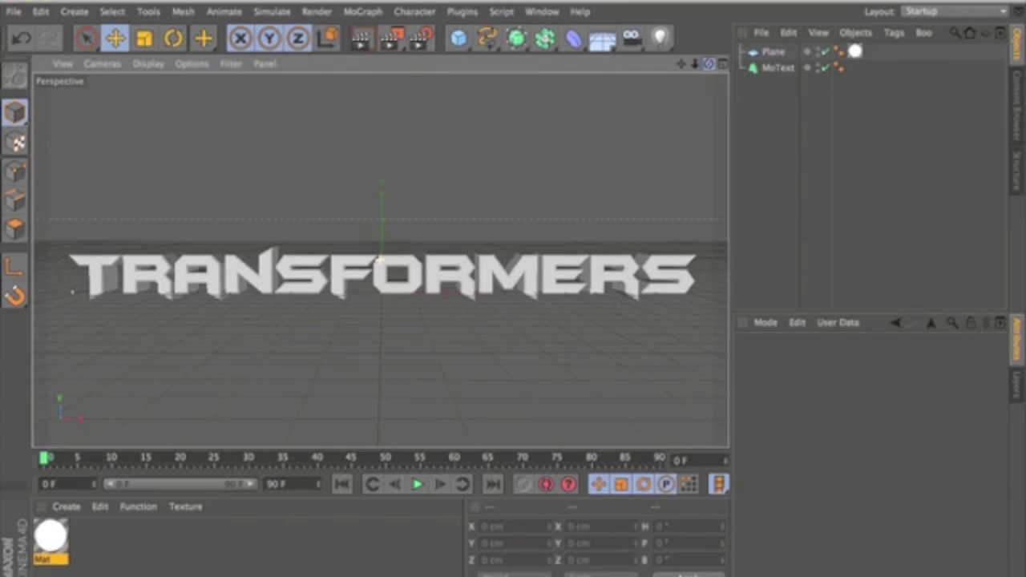
pyautogui.click(762, 70)
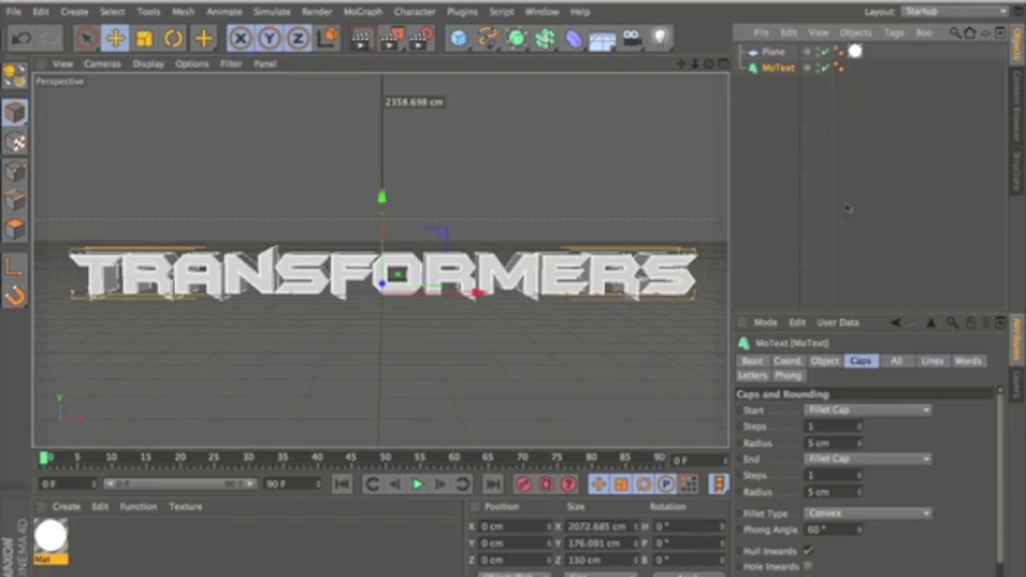
pyautogui.rightClick(776, 74)
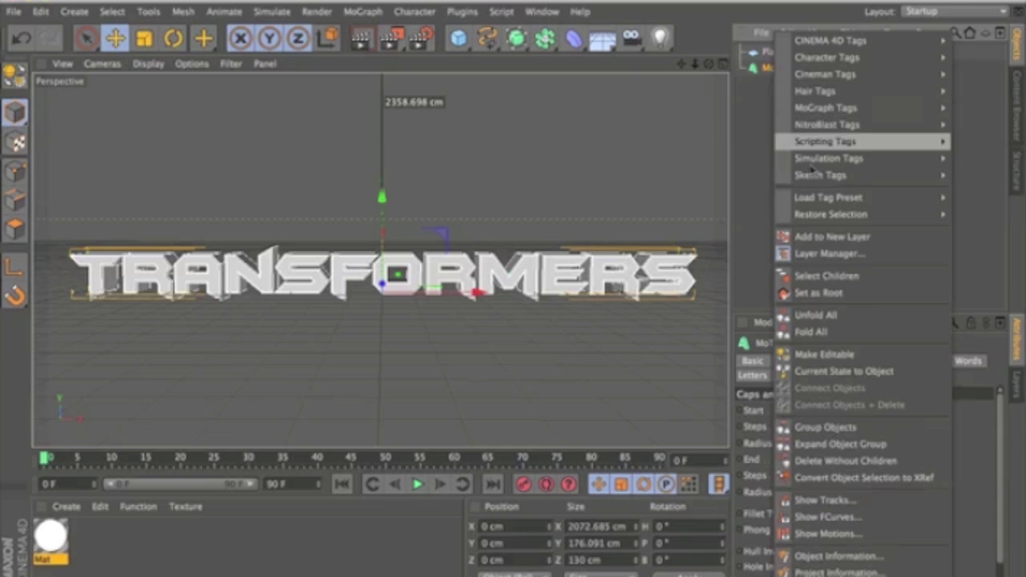
pyautogui.click(845, 352)
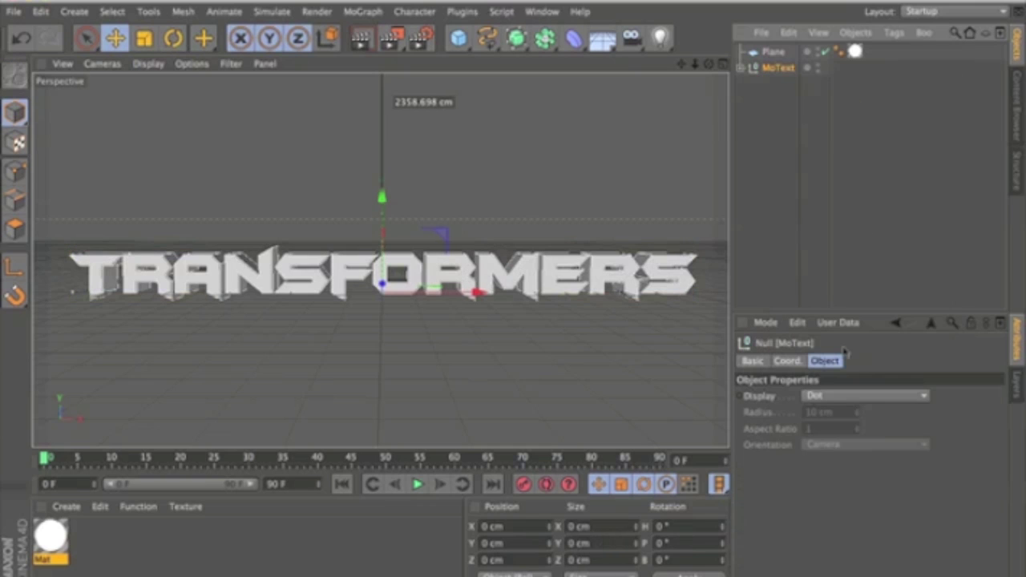
# Move all twelve letter extrudes out of the MoText hierarchy to the top level and delete the leftover MoText null.
pyautogui.click(741, 69)
pyautogui.click(748, 85)
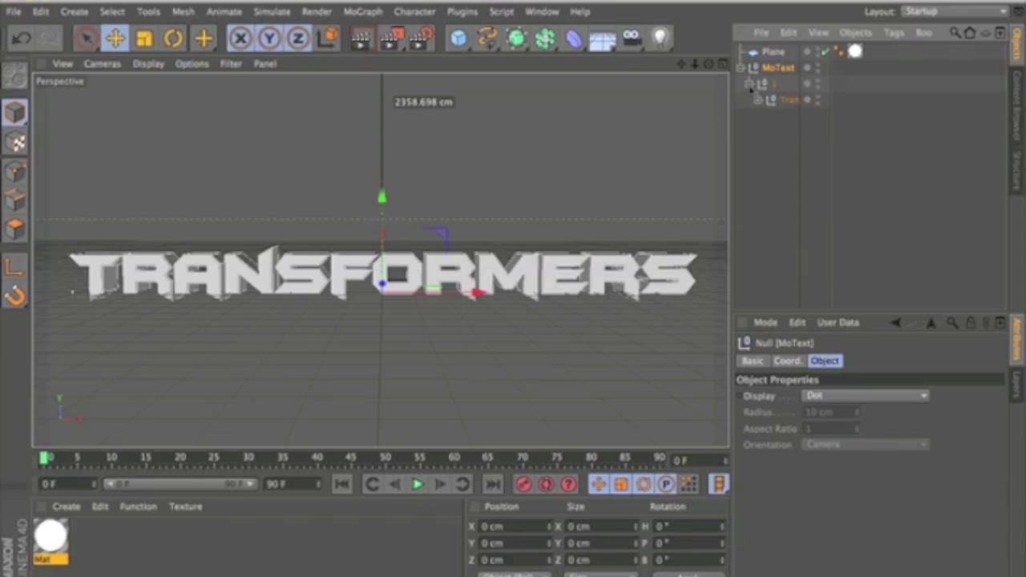
pyautogui.click(758, 100)
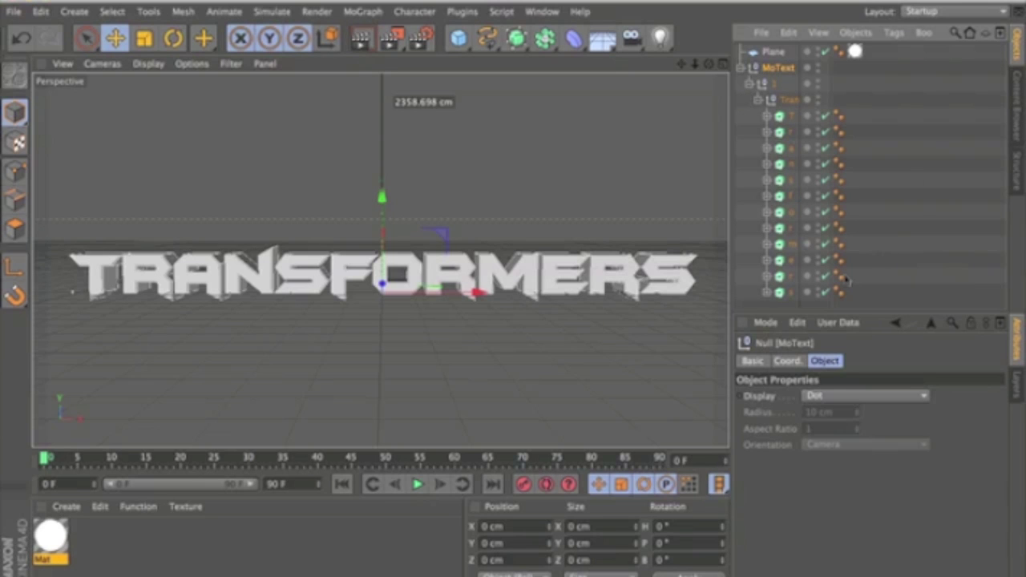
pyautogui.moveTo(794, 305); pyautogui.dragTo(794, 117)
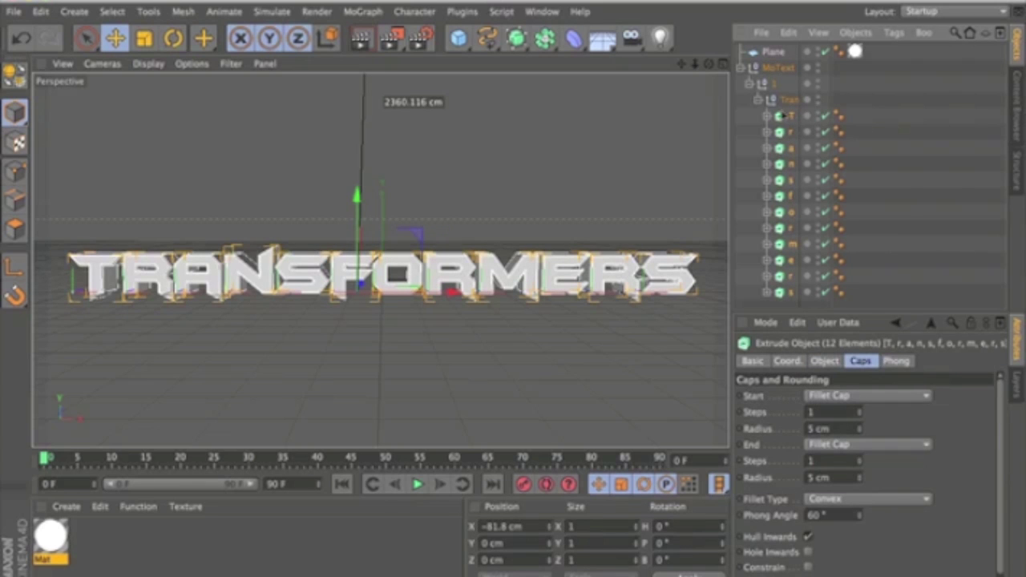
pyautogui.moveTo(793, 116); pyautogui.dragTo(794, 61)
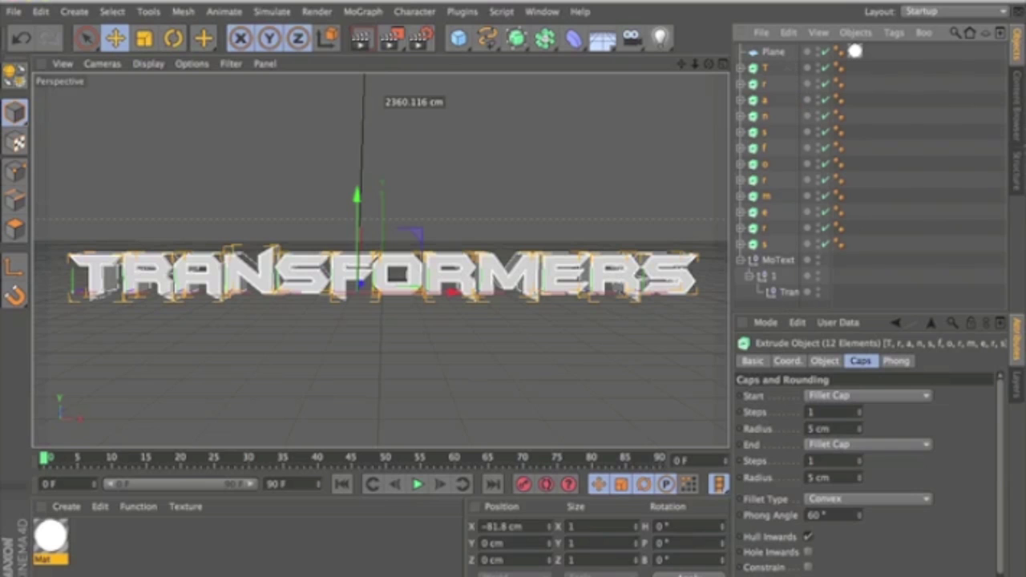
pyautogui.click(781, 266)
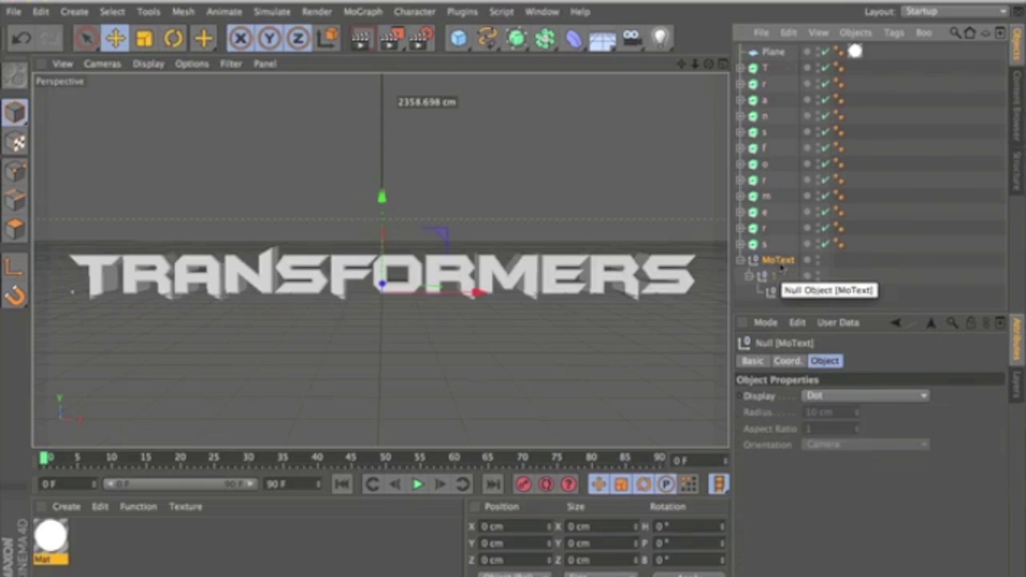
pyautogui.press('Delete')
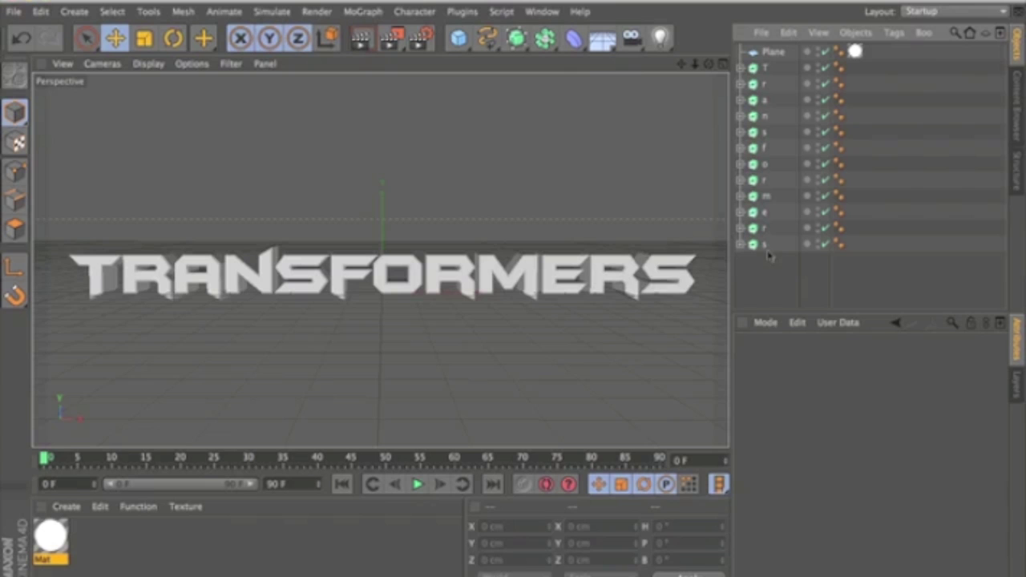
pyautogui.click(768, 250)
pyautogui.moveTo(611, 286); pyautogui.dragTo(598, 350)
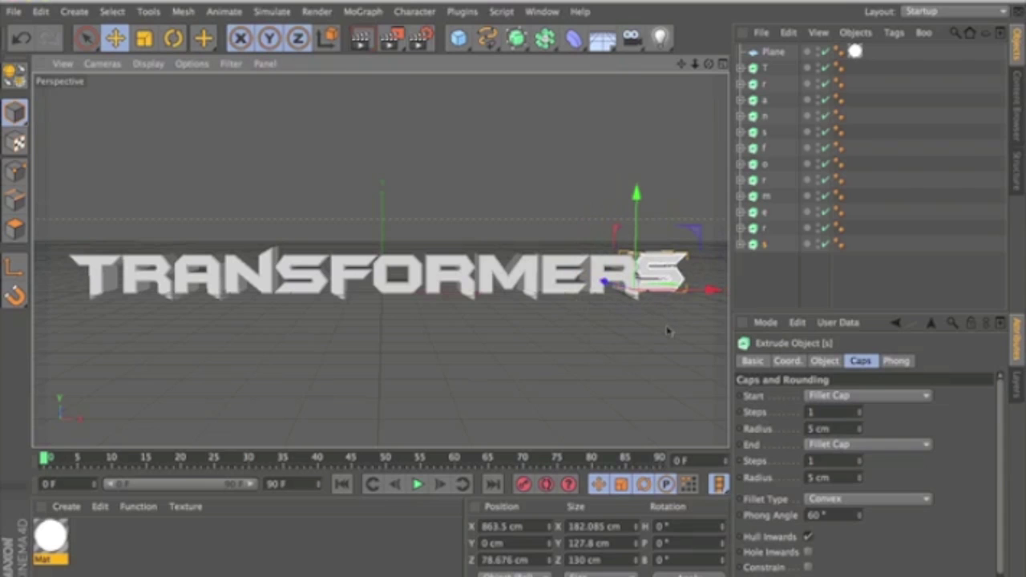
pyautogui.hotkey('ctrl', 'z')
pyautogui.click(774, 281)
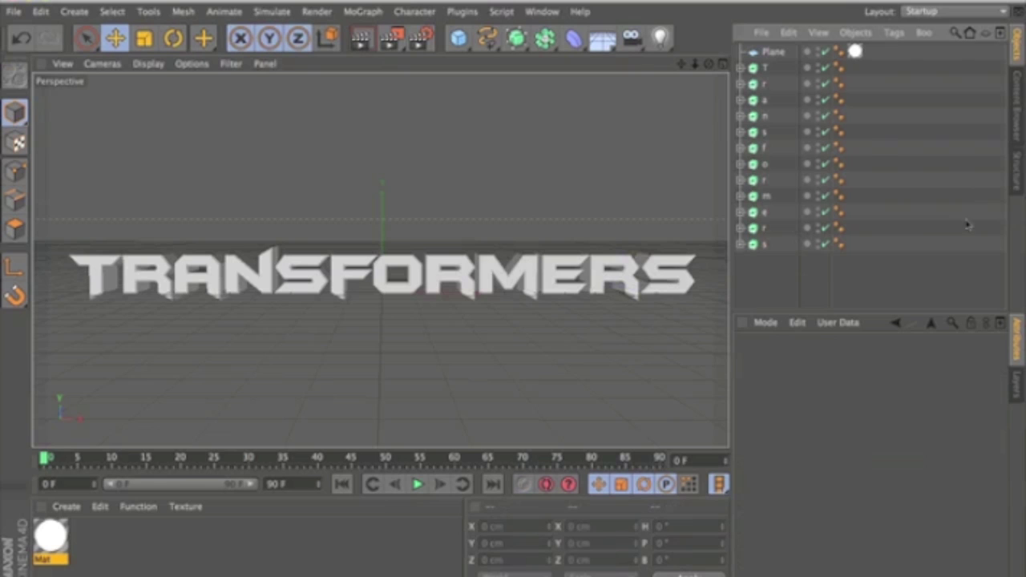
# Add a MoGraph Fracture object below the plane in the object hierarchy and nest all twelve letters inside it.
pyautogui.click(373, 10)
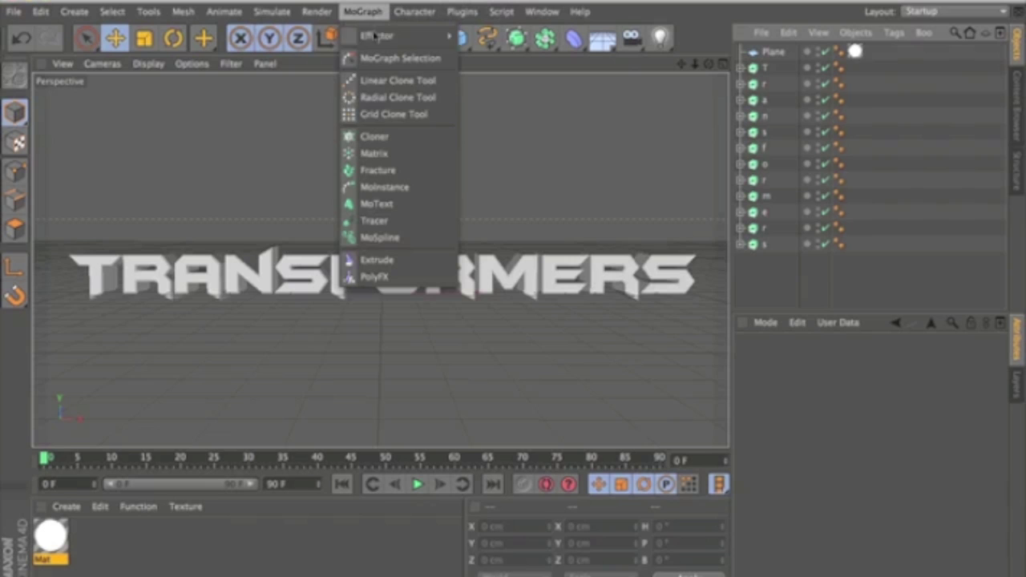
pyautogui.click(385, 171)
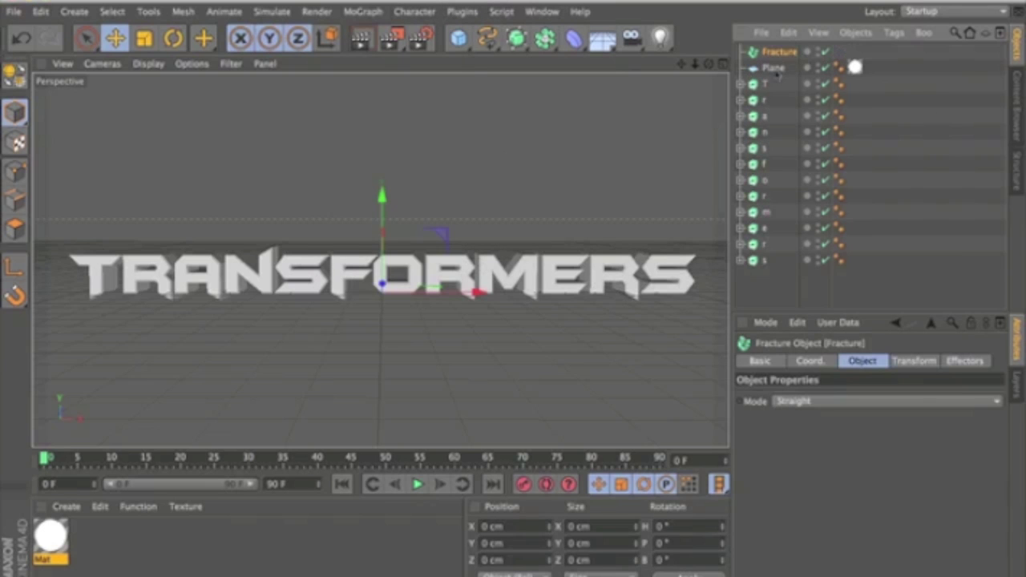
pyautogui.moveTo(776, 73); pyautogui.dragTo(786, 51)
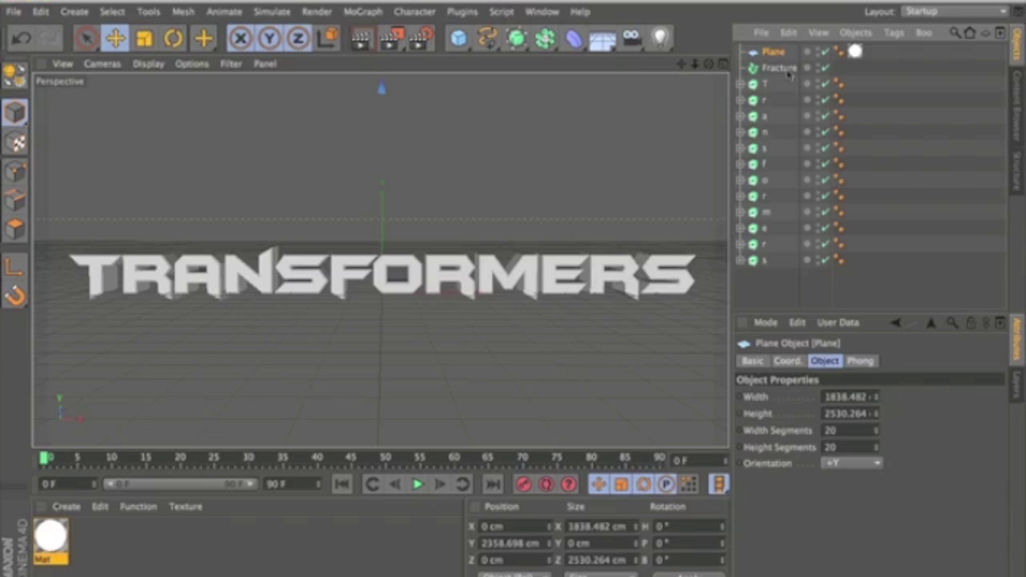
pyautogui.click(778, 67)
pyautogui.moveTo(784, 285); pyautogui.dragTo(774, 69)
pyautogui.click(771, 69)
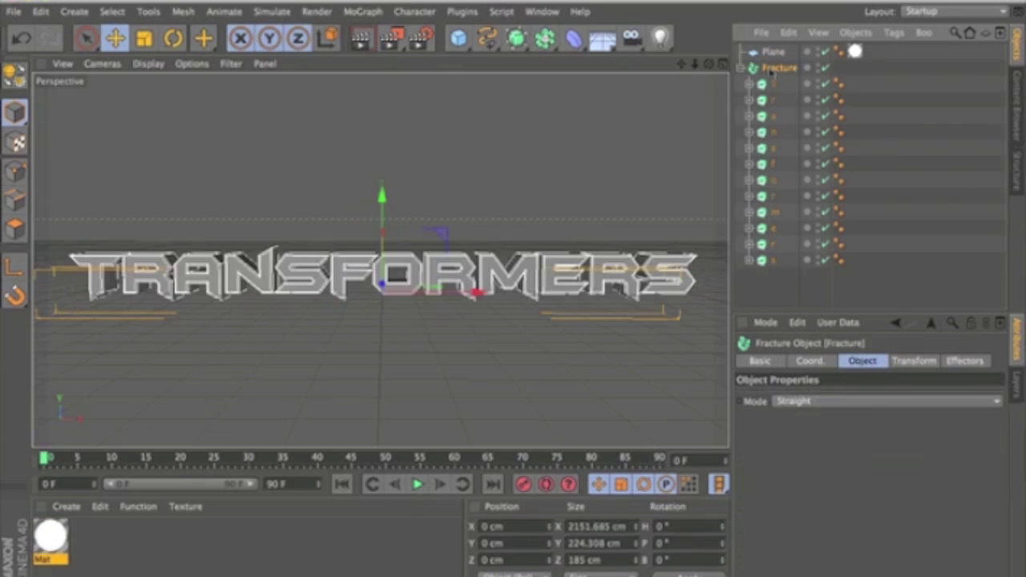
pyautogui.click(758, 279)
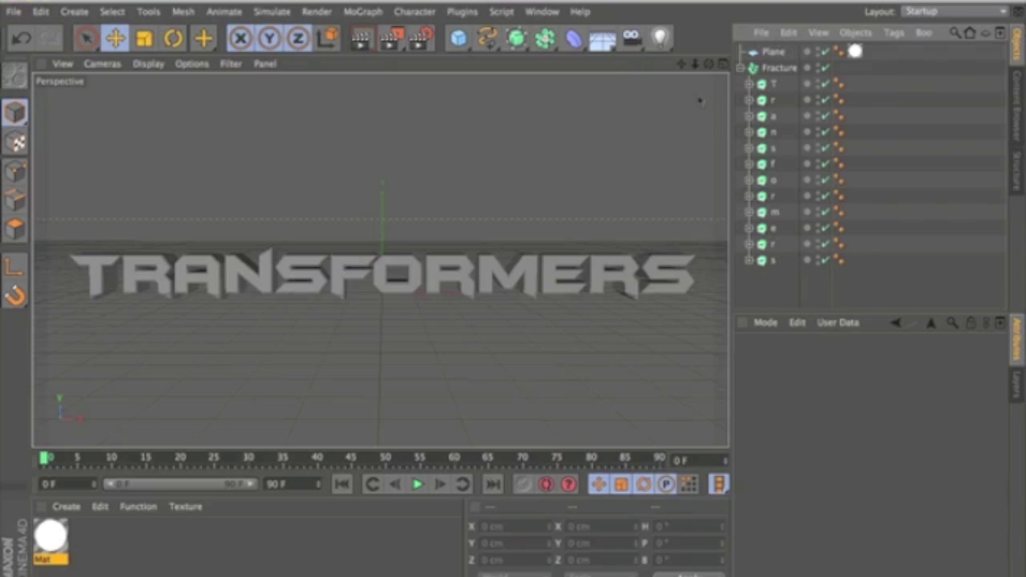
pyautogui.click(469, 12)
pyautogui.moveTo(513, 74)
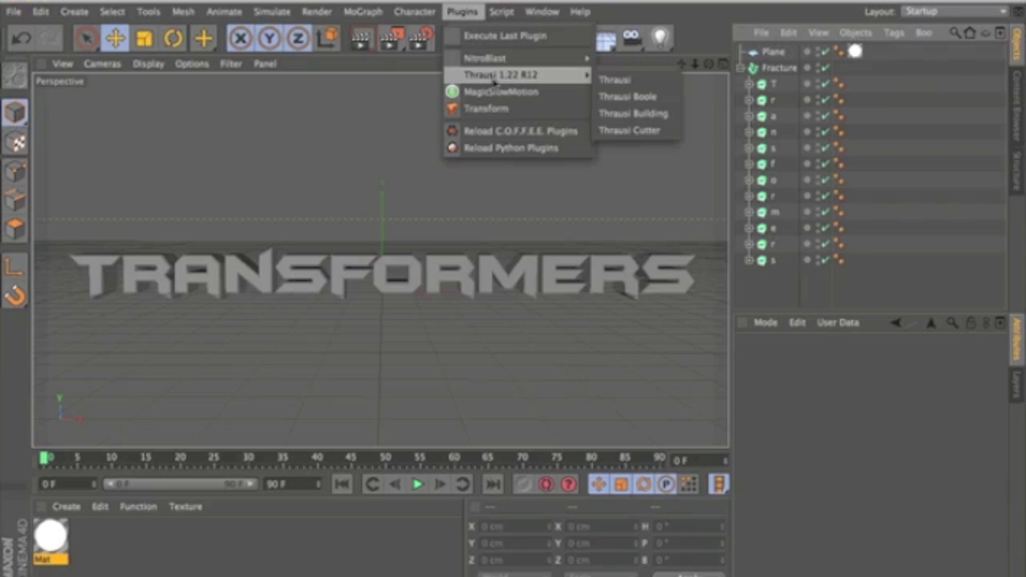
pyautogui.click(767, 284)
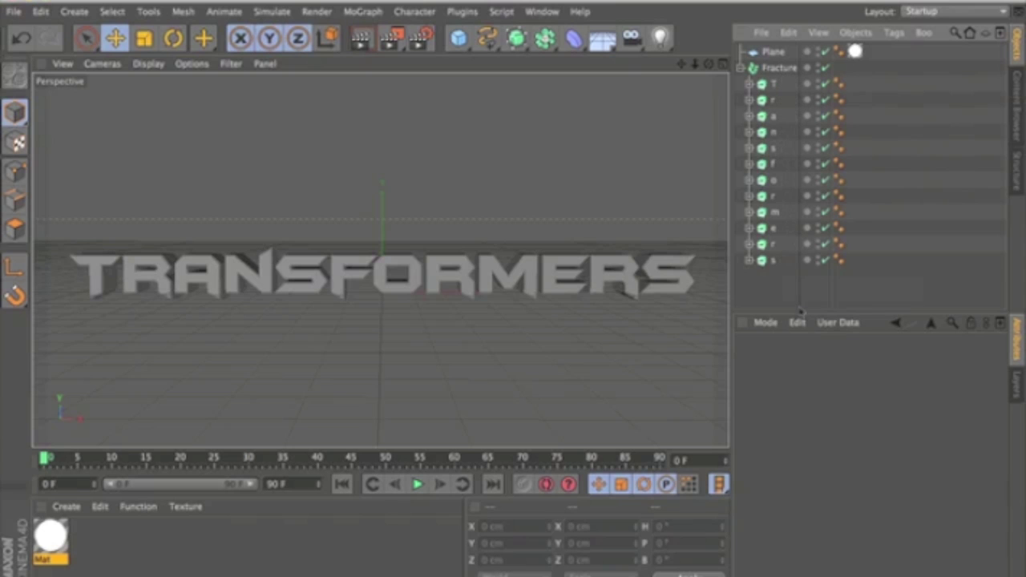
# Break the Fracture object's letters with Thrausi using 10 pieces, then enable the resulting Fracture object.
pyautogui.click(790, 69)
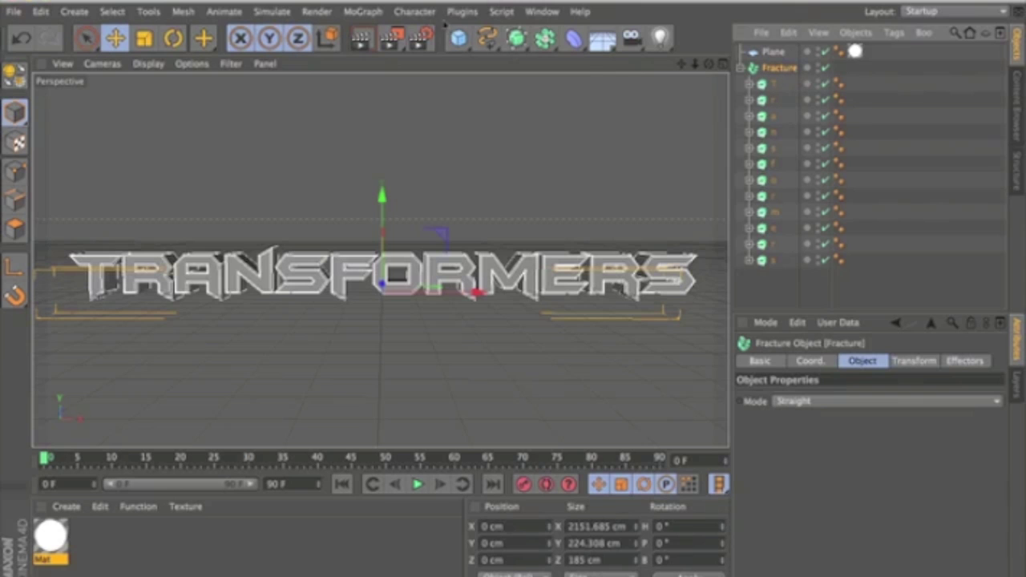
pyautogui.click(457, 13)
pyautogui.moveTo(500, 74)
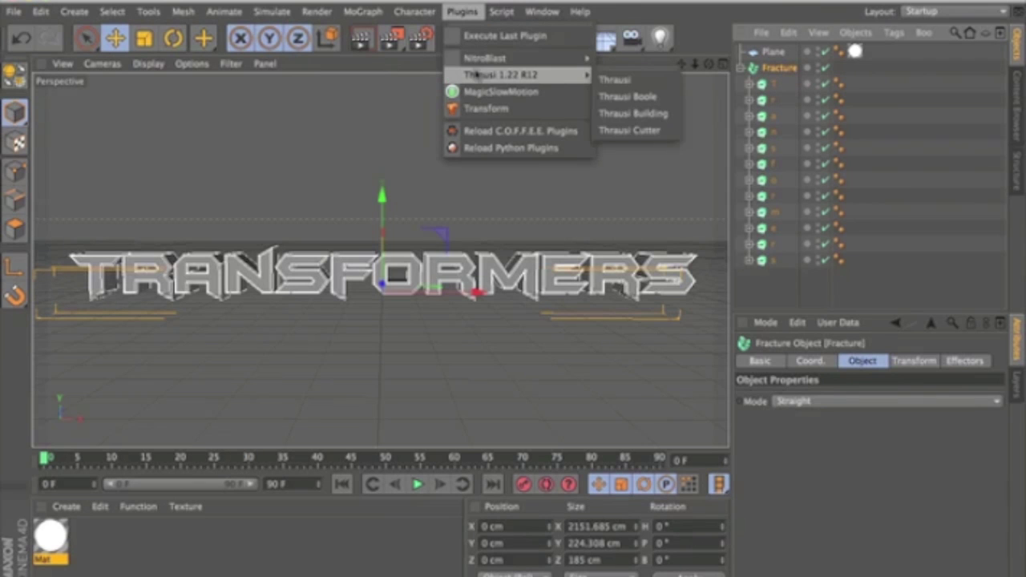
pyautogui.click(624, 83)
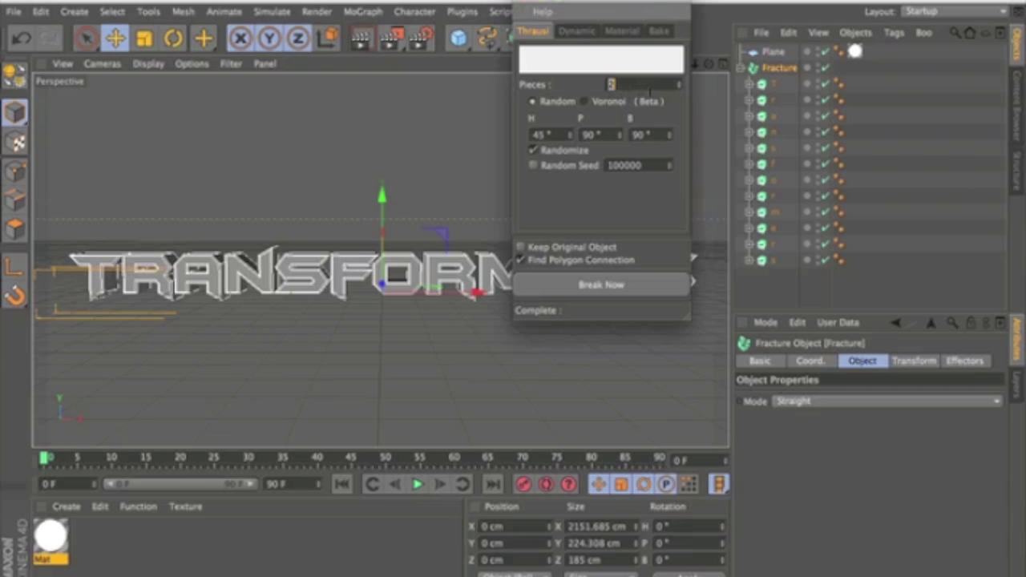
pyautogui.click(603, 289)
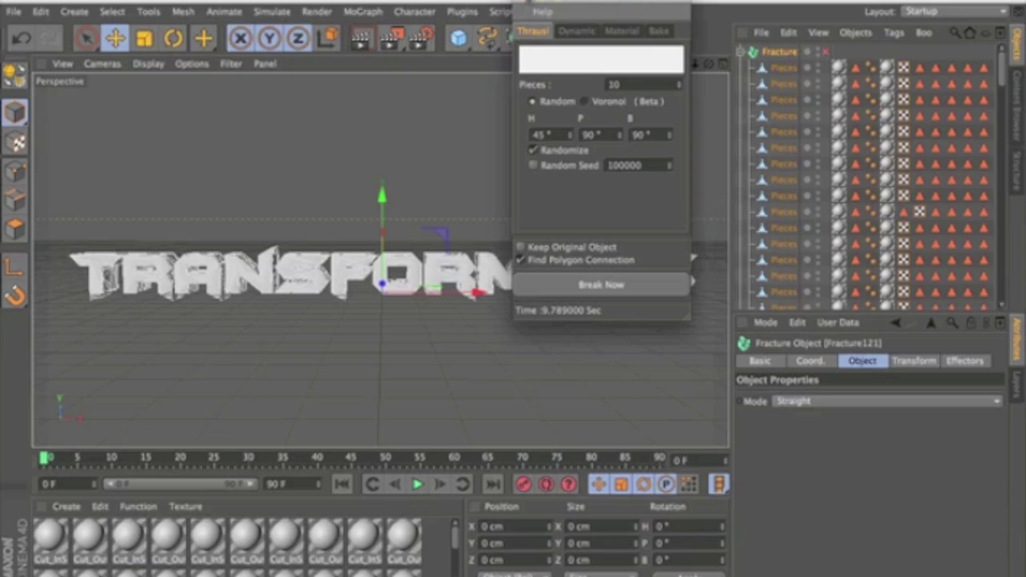
pyautogui.click(529, 1)
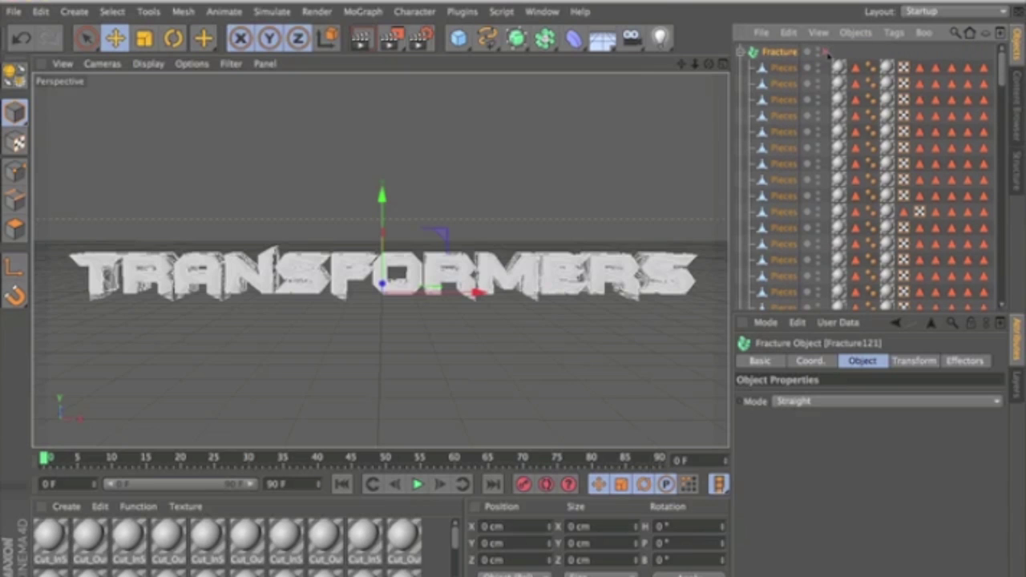
pyautogui.click(825, 51)
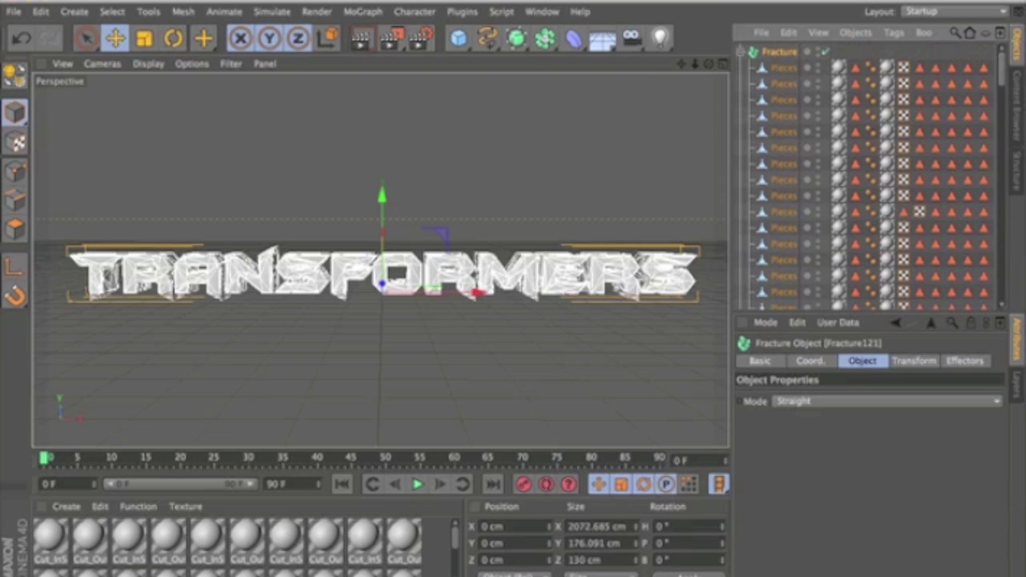
# Set the color of the Cut_OutSide material on the first piece's outside texture tag to dark grey, RGB 94, 94, 94.
pyautogui.click(888, 68)
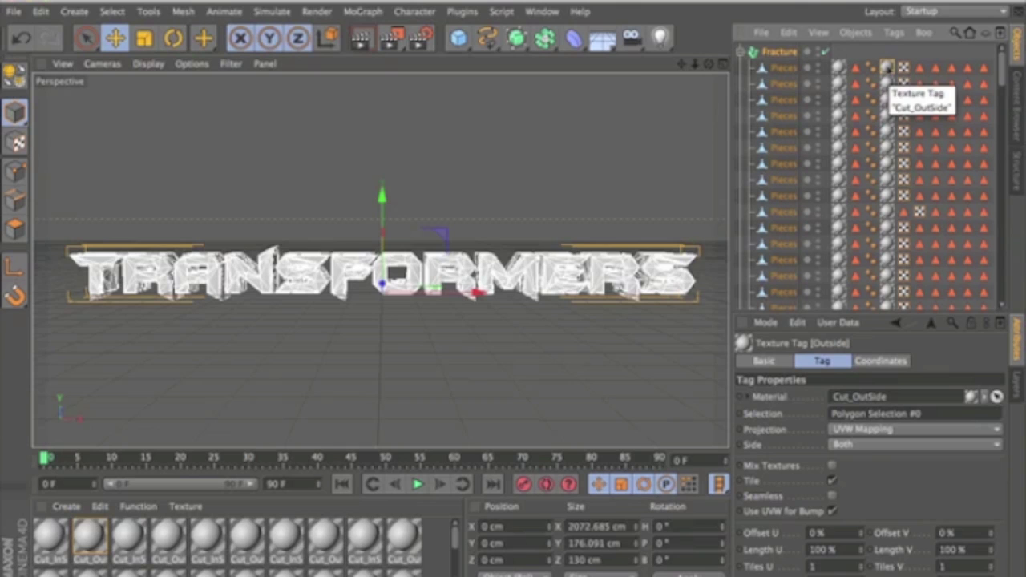
pyautogui.click(838, 69)
pyautogui.click(887, 67)
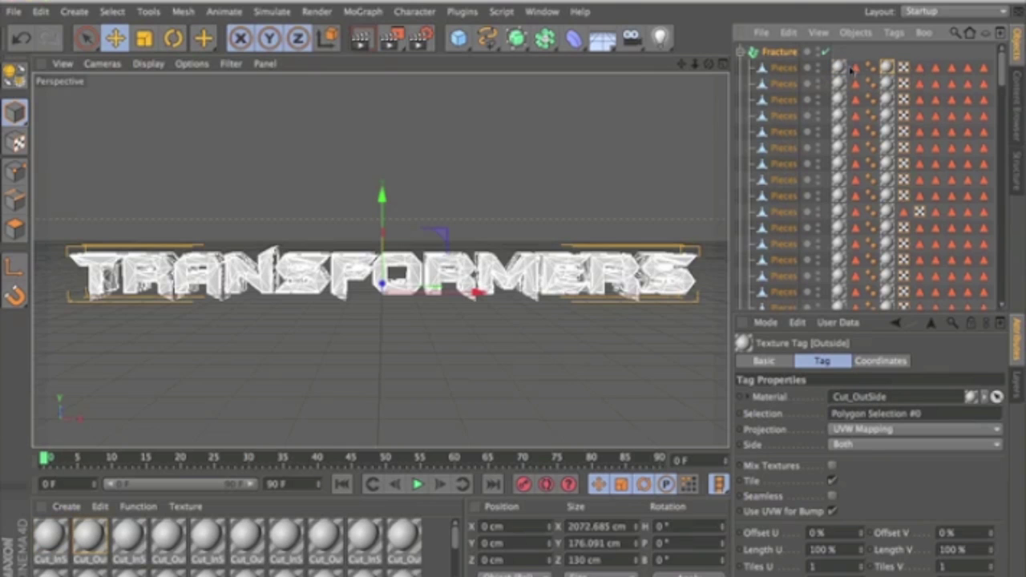
pyautogui.click(841, 69)
pyautogui.click(886, 69)
pyautogui.doubleClick(101, 541)
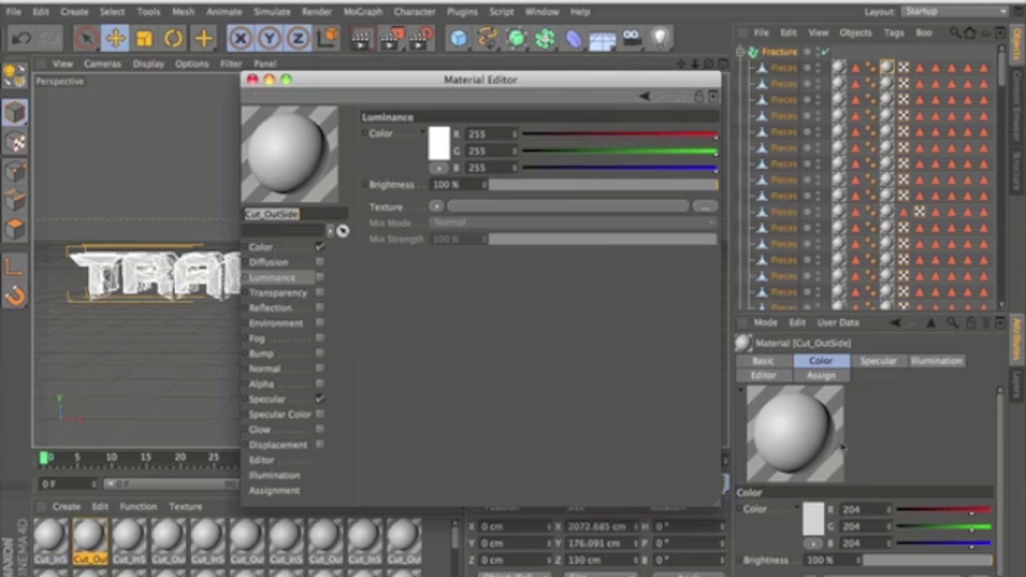
pyautogui.click(261, 247)
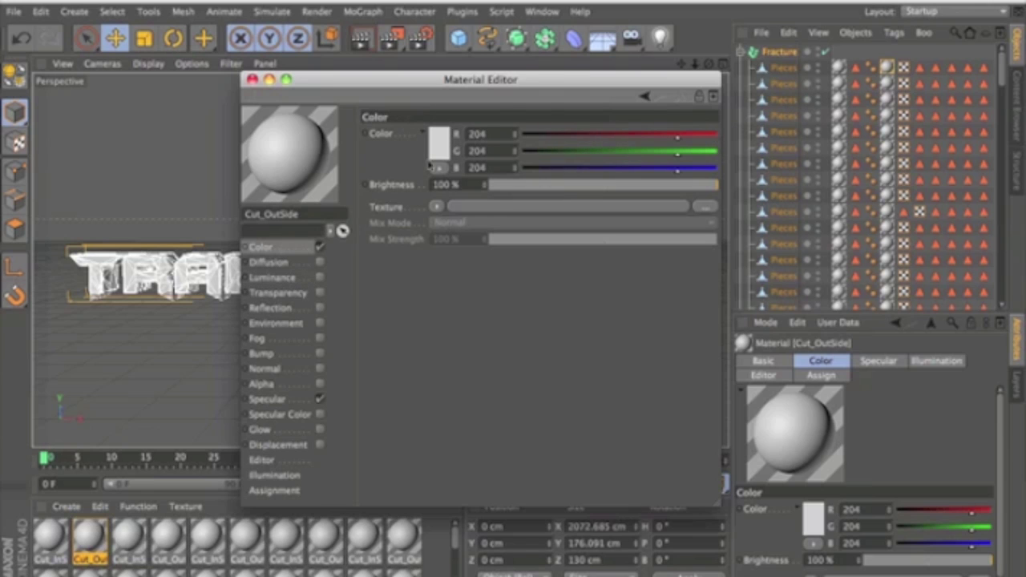
pyautogui.click(445, 152)
pyautogui.click(387, 150)
pyautogui.moveTo(375, 154); pyautogui.dragTo(327, 161)
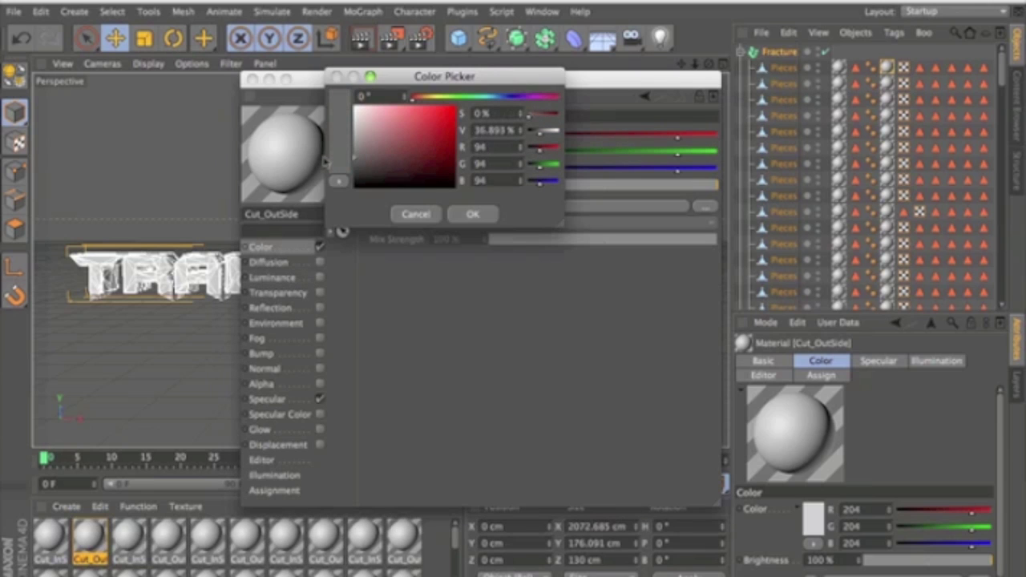
pyautogui.click(473, 214)
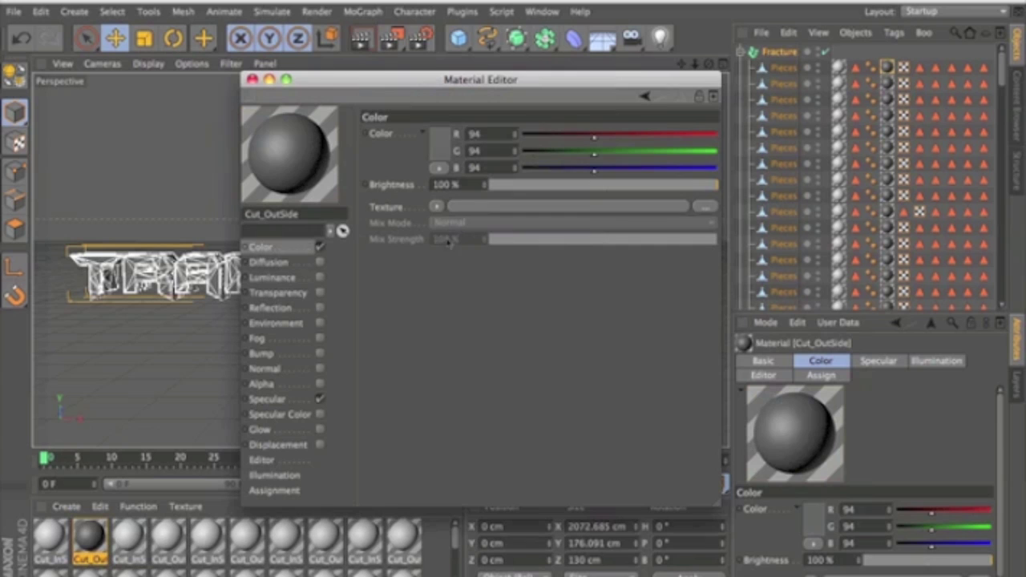
# Enable the Reflection channel of the Cut_OutSide material and set its brightness to 40%.
pyautogui.click(320, 309)
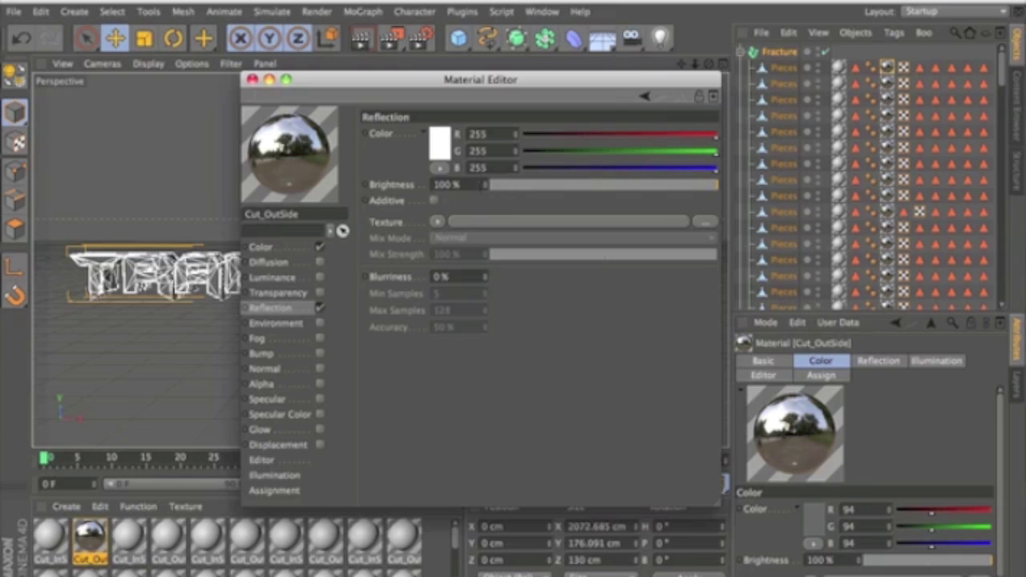
pyautogui.moveTo(465, 185); pyautogui.dragTo(434, 185)
pyautogui.write('40')
pyautogui.press('Return')
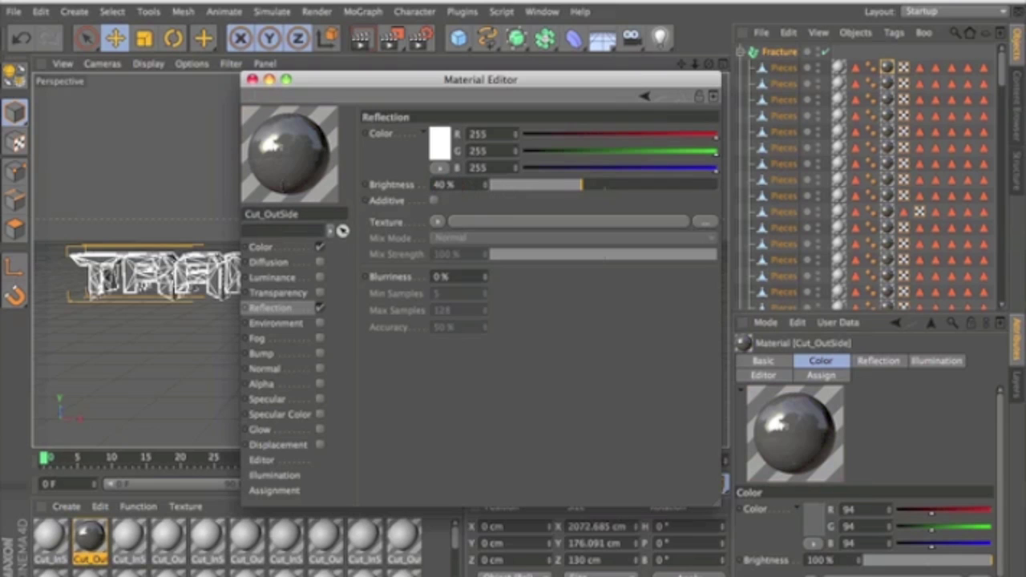
# Add a Fresnel texture to the Cut_OutSide material's Reflection channel and set its mix strength to 40%.
pyautogui.click(438, 222)
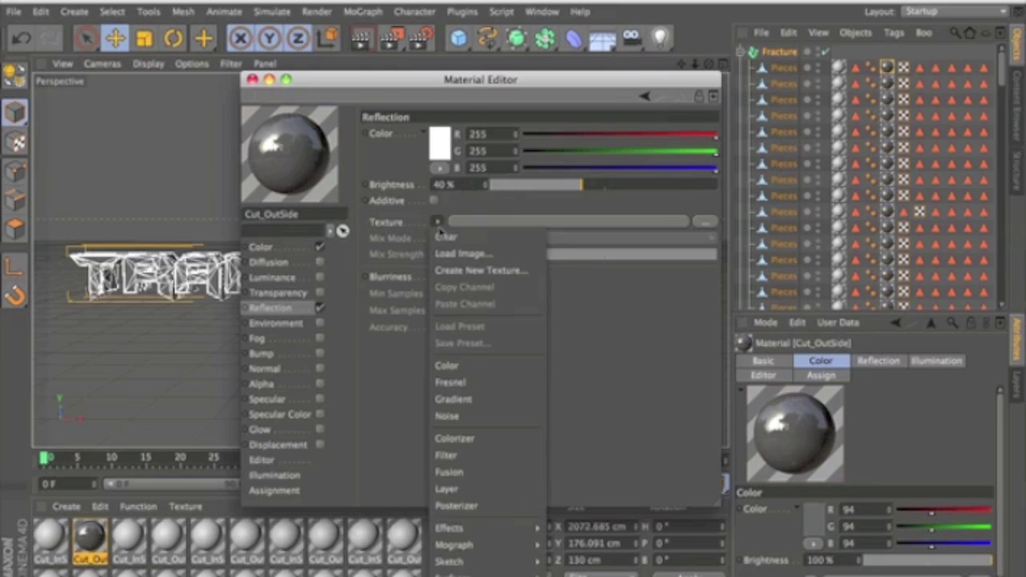
pyautogui.click(450, 383)
pyautogui.doubleClick(447, 303)
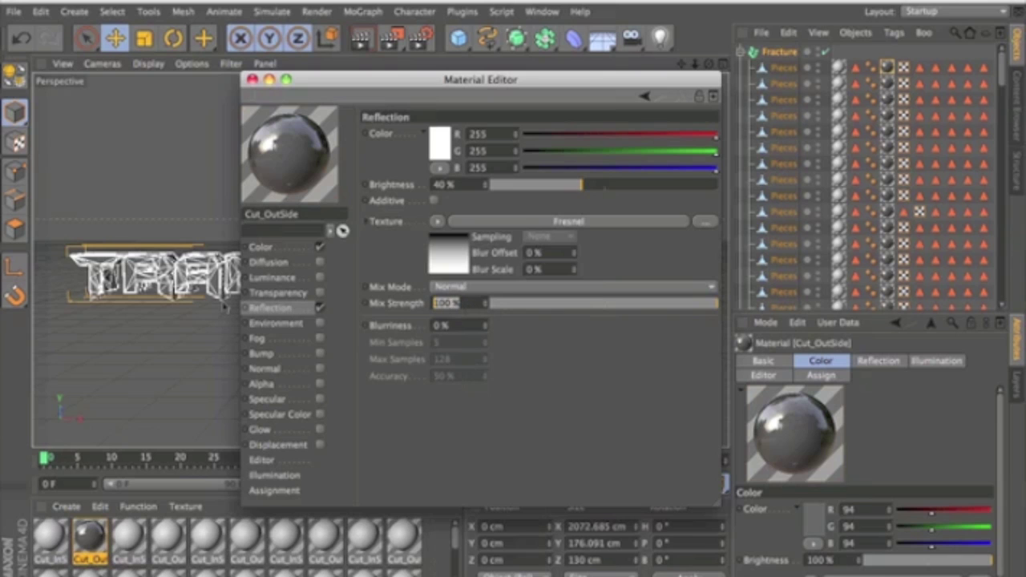
pyautogui.write('40')
pyautogui.press('Return')
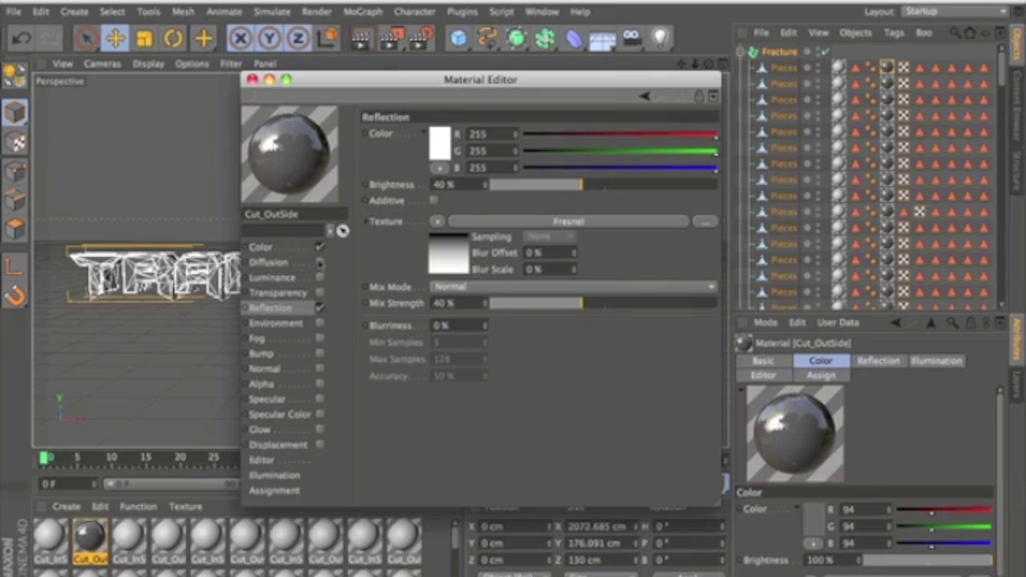
pyautogui.click(252, 80)
# Set the color of the Cut_InSide material to dark grey, RGB 101, 101, 101.
pyautogui.click(50, 537)
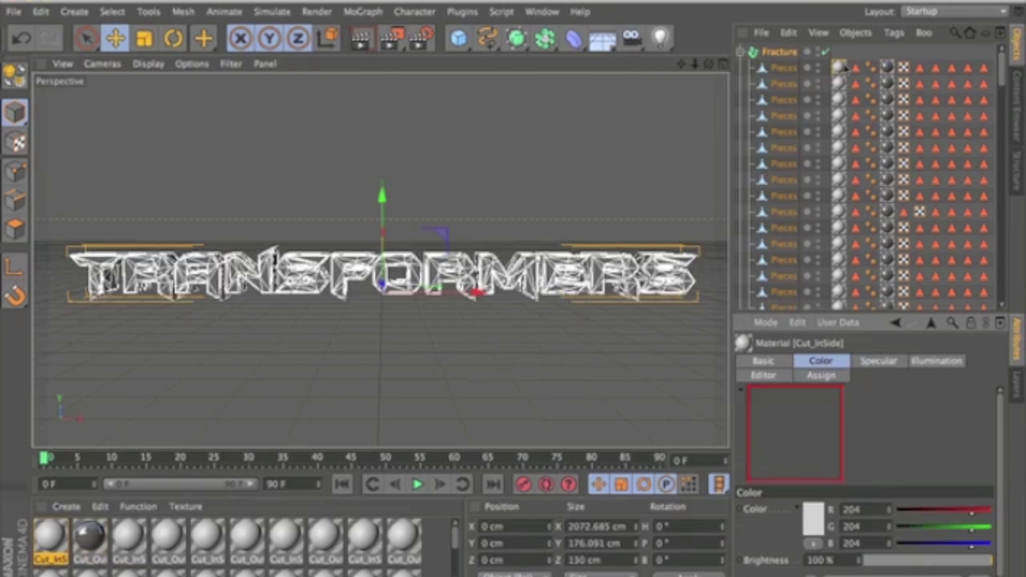
pyautogui.doubleClick(53, 539)
pyautogui.click(303, 249)
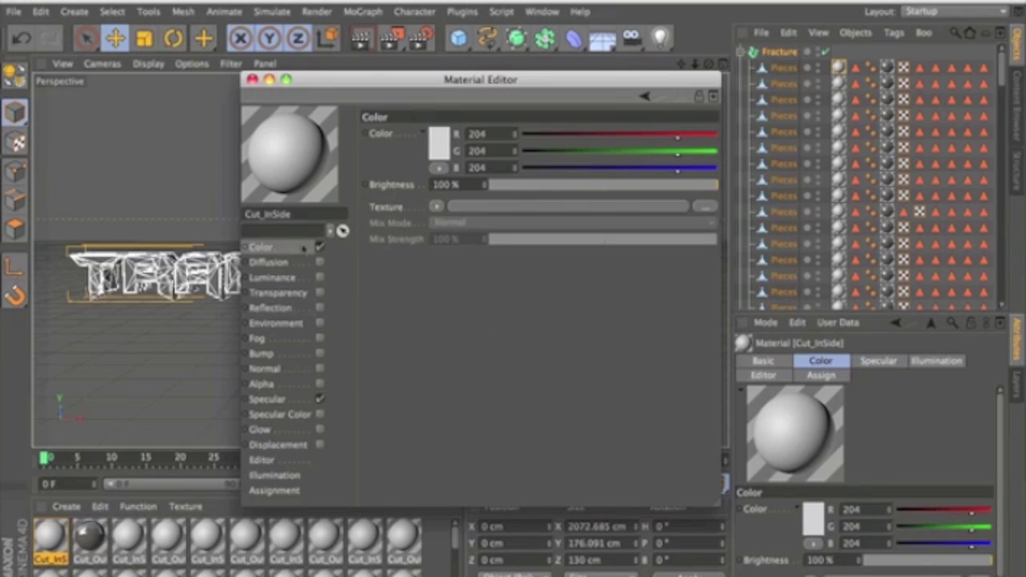
pyautogui.click(436, 169)
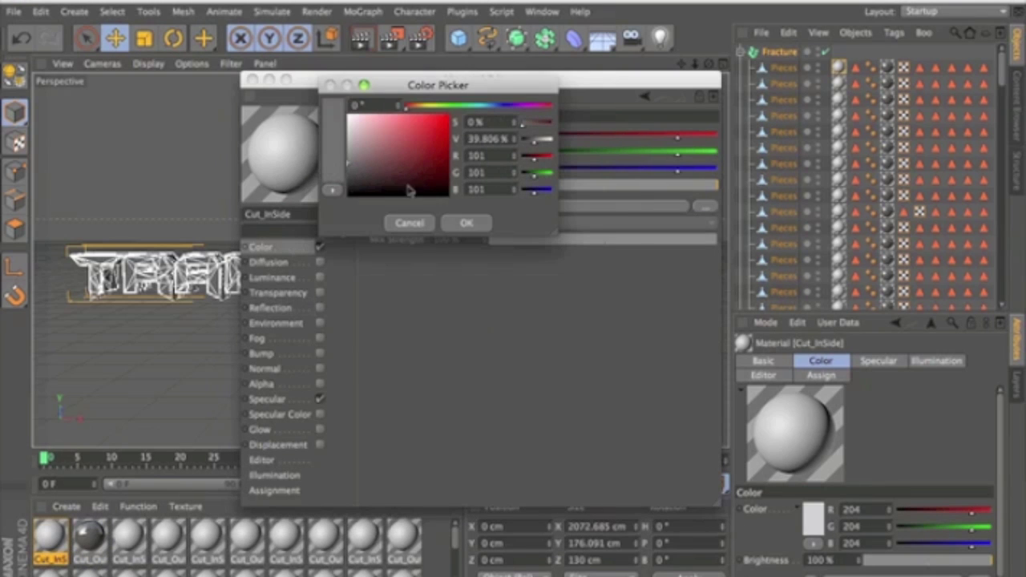
pyautogui.click(463, 223)
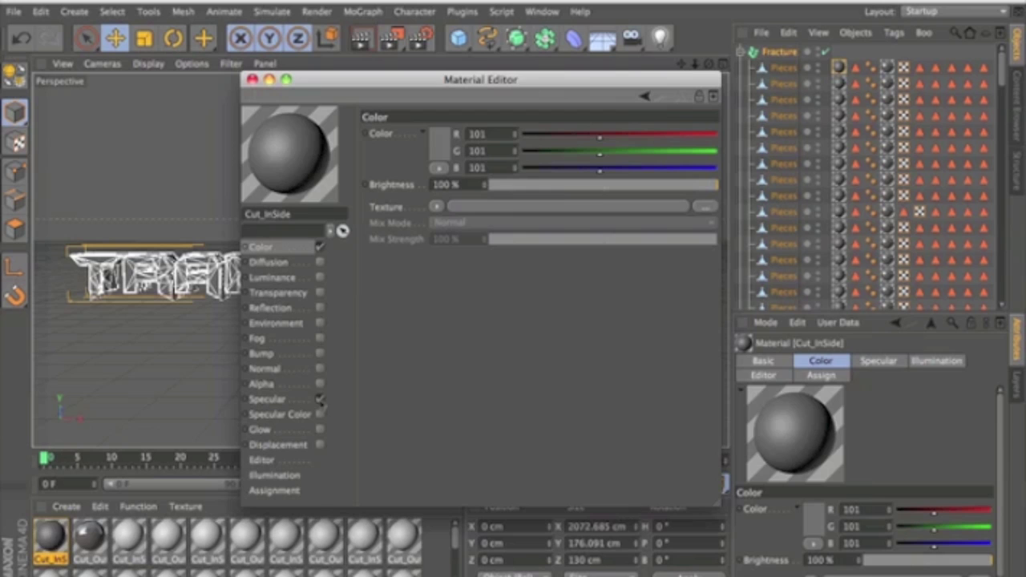
# Replace the Cut_InSide material's Specular channel with the Reflection channel and set the reflection brightness to 40%.
pyautogui.click(320, 308)
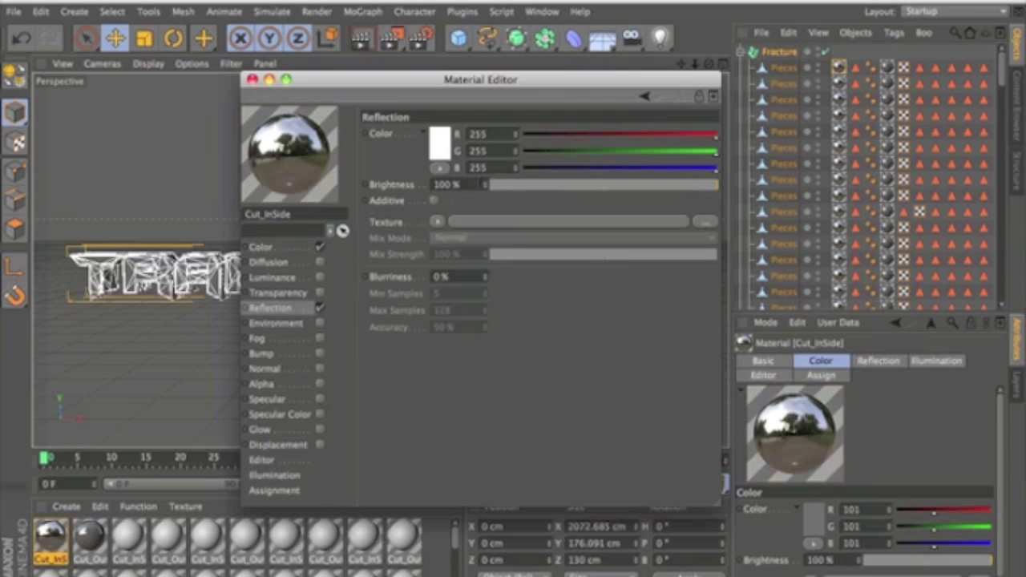
pyautogui.moveTo(461, 184); pyautogui.dragTo(430, 185)
pyautogui.write('40')
pyautogui.press('Return')
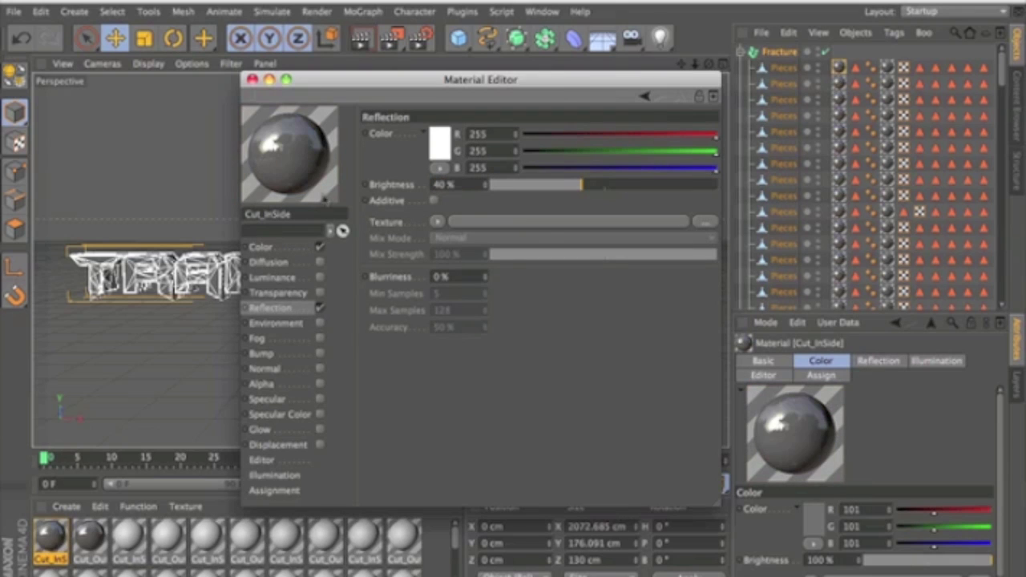
# Load a Fresnel texture into the Cut_InSide material's Reflection channel with a mix strength of 40%, then close the material.
pyautogui.click(437, 221)
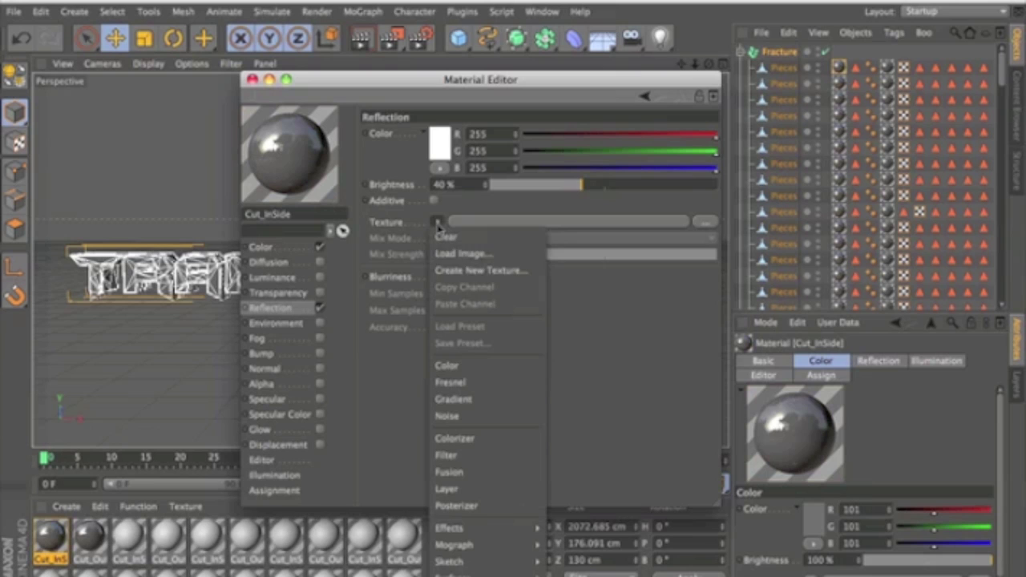
pyautogui.click(477, 383)
pyautogui.doubleClick(459, 303)
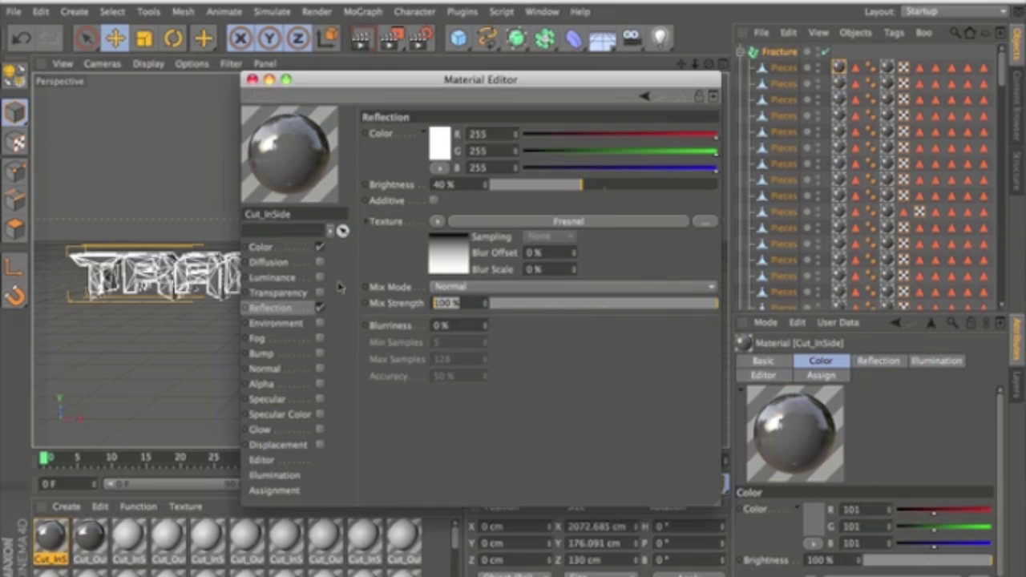
pyautogui.write('40')
pyautogui.press('Return')
pyautogui.click(253, 80)
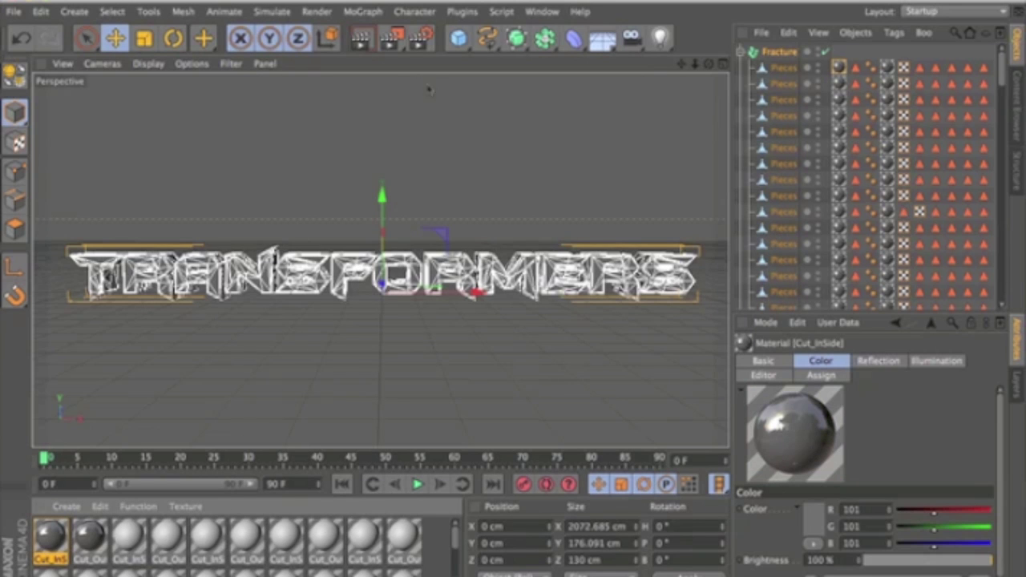
# Render the perspective view to check the reflective materials on the shattered letters.
pyautogui.click(371, 32)
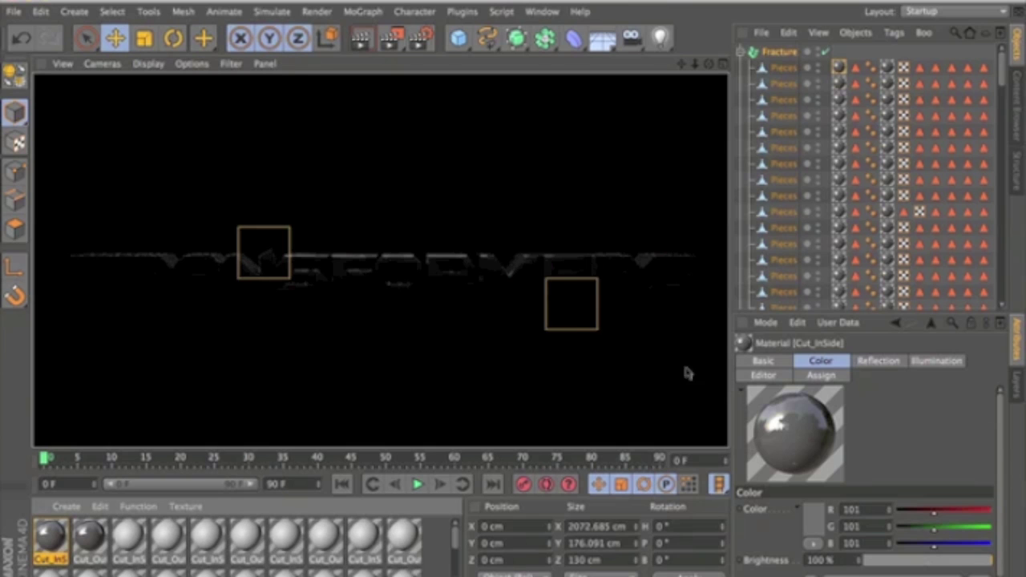
pyautogui.click(425, 347)
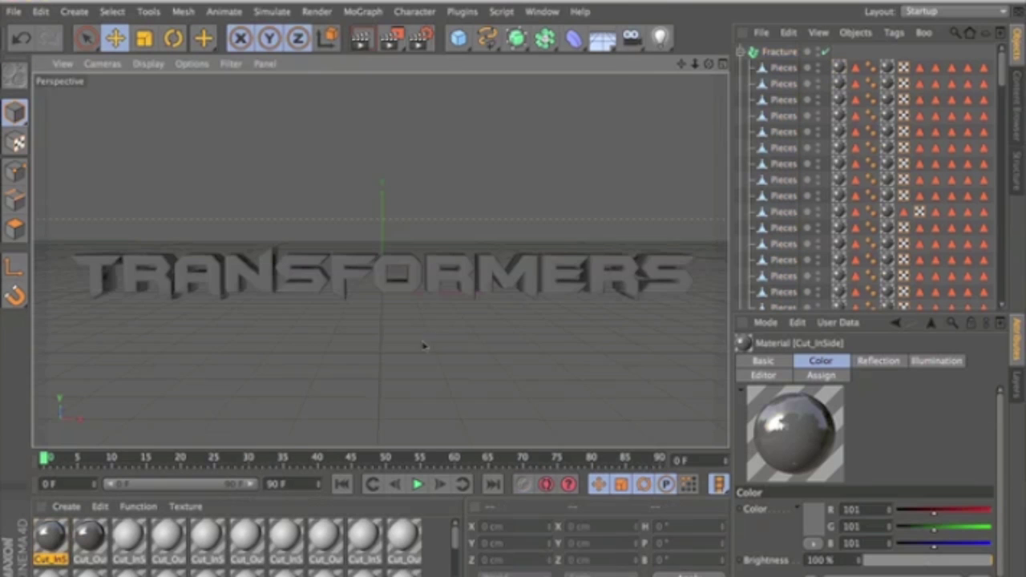
# Apply a MoGraph Random effector to the Fracture object that holds the pieces.
pyautogui.click(774, 52)
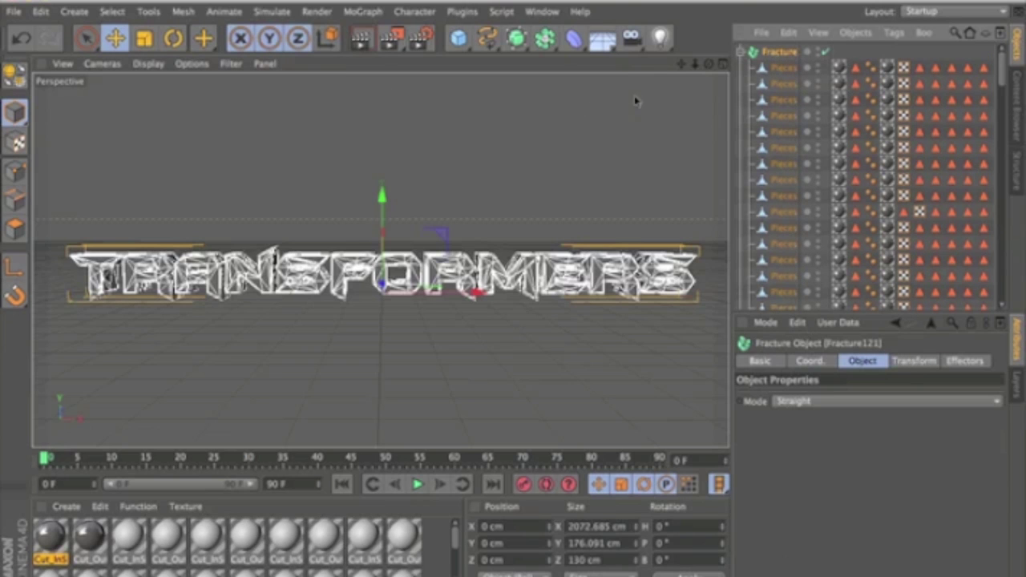
pyautogui.click(369, 14)
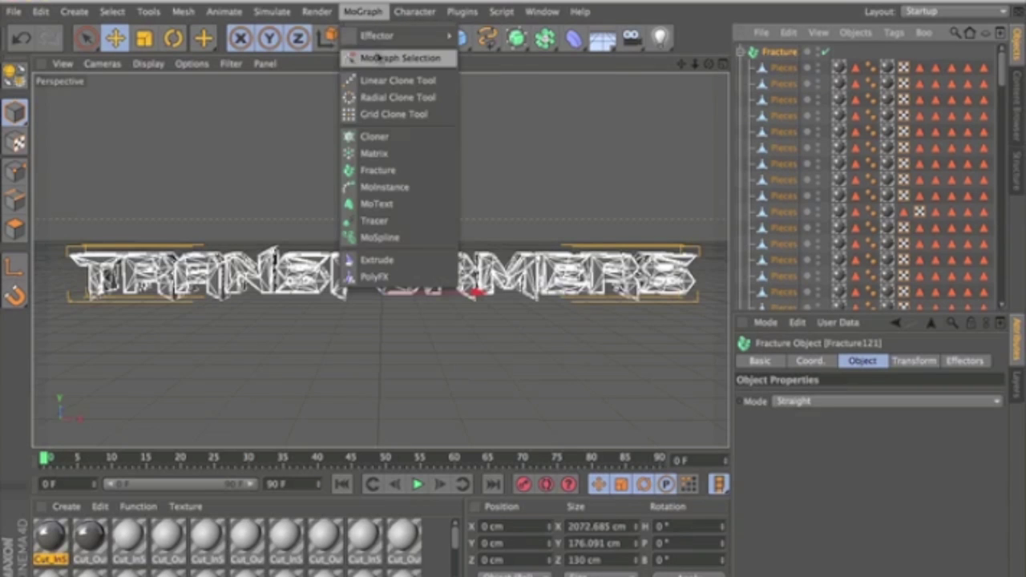
pyautogui.moveTo(383, 38)
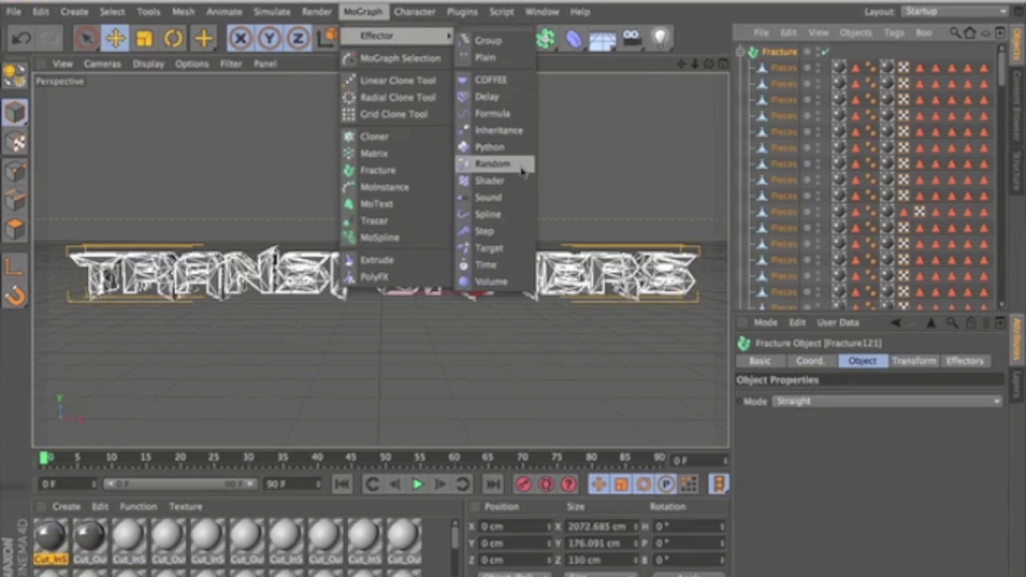
pyautogui.click(493, 164)
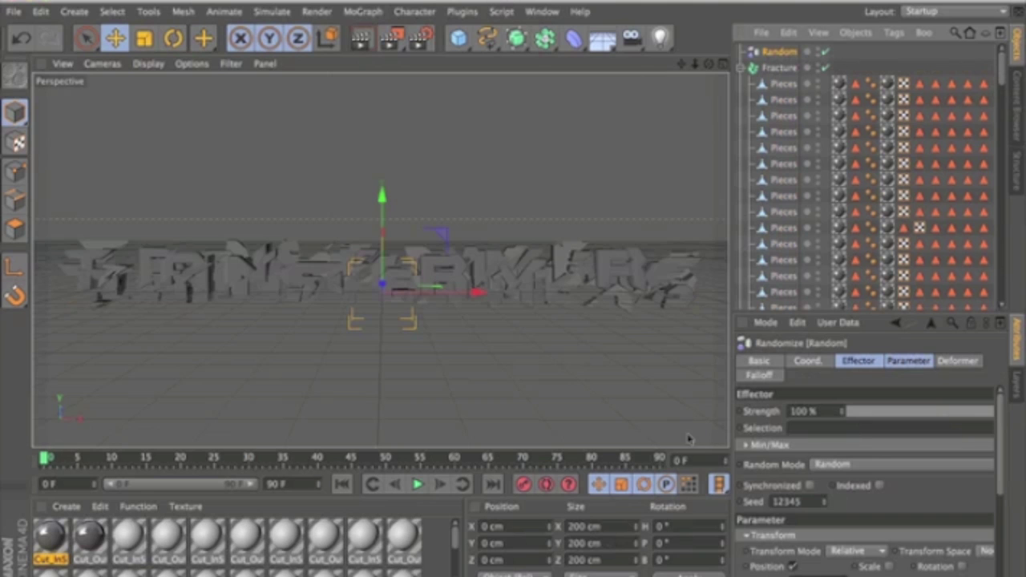
# Scatter the pieces by raising the Random effector's position offsets to 799 cm in X and 469 cm in Y.
pyautogui.moveTo(708, 62); pyautogui.dragTo(717, 92)
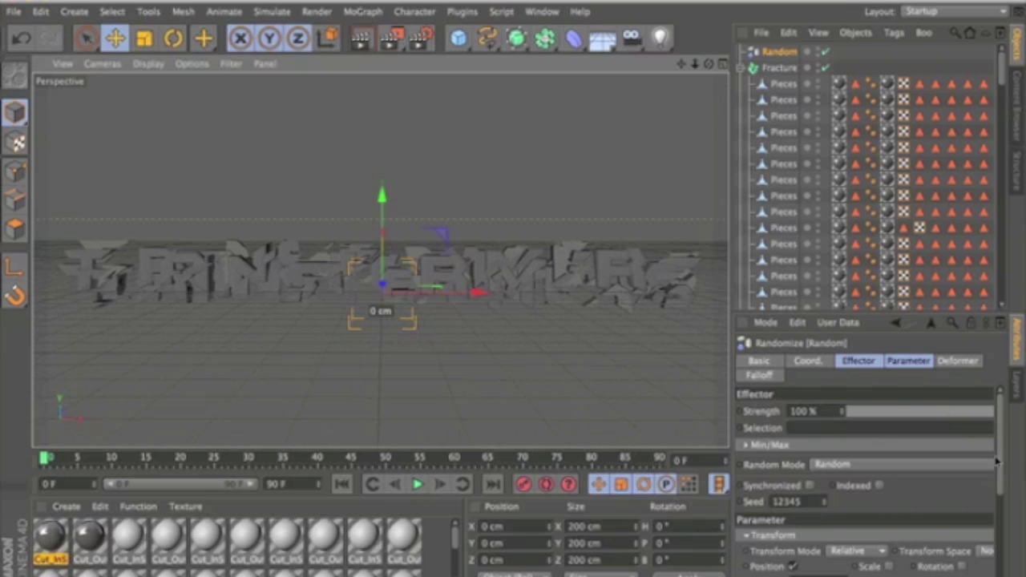
pyautogui.scroll(-3, 991, 496)
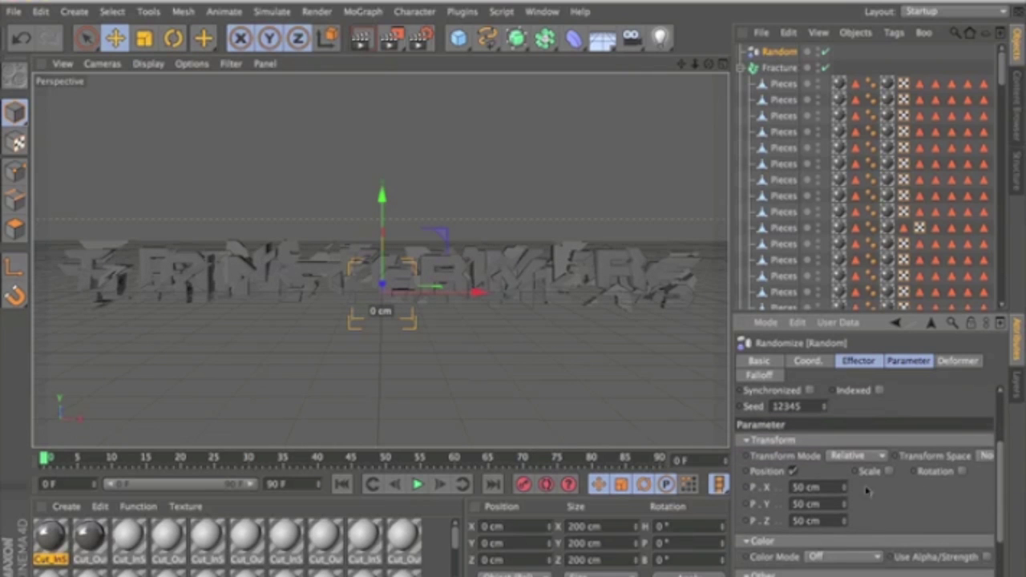
pyautogui.moveTo(844, 487); pyautogui.dragTo(912, 503)
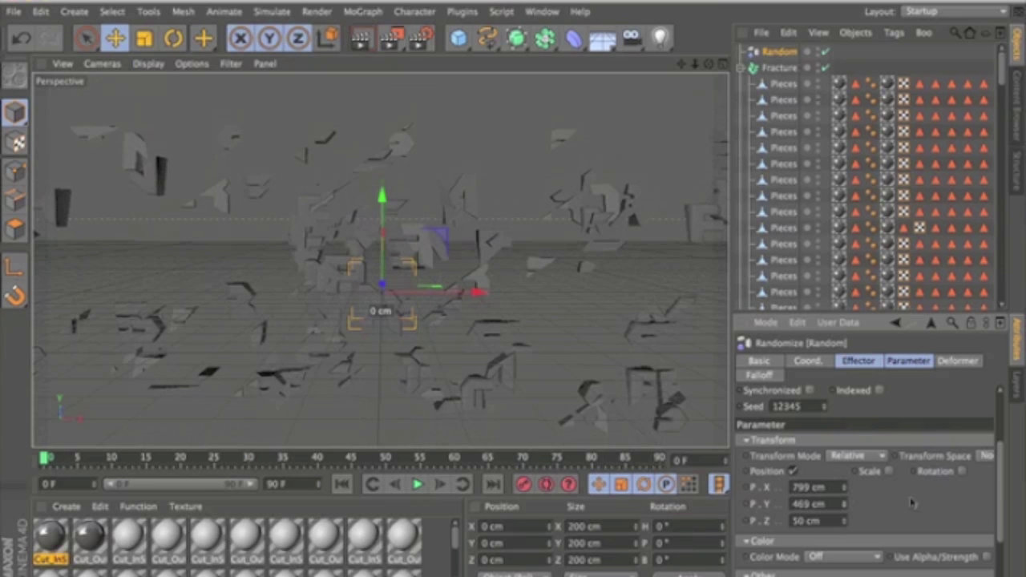
# Enable rotation on the Random effector and set its heading rotation R.H to 1000°.
pyautogui.click(962, 472)
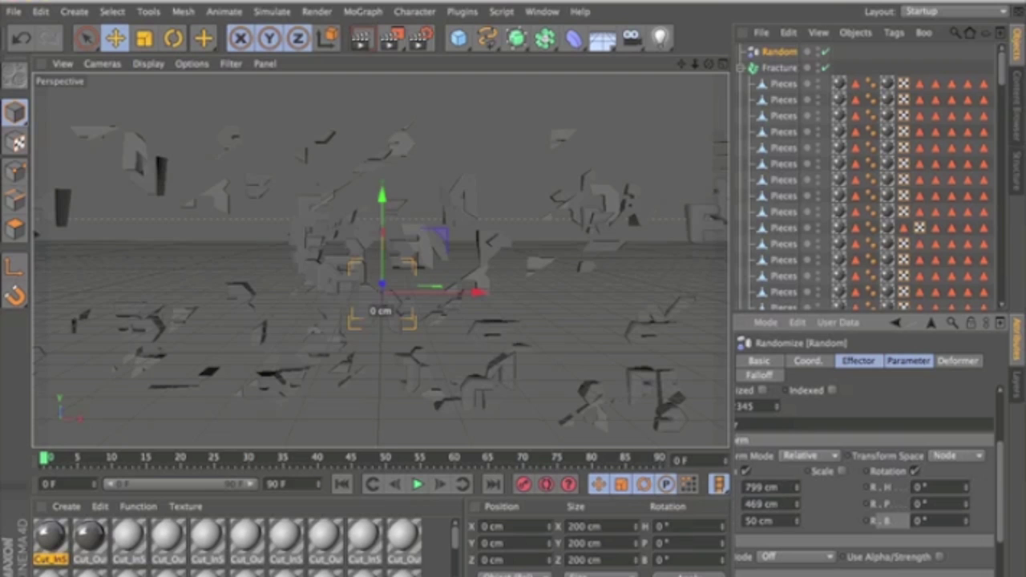
pyautogui.moveTo(966, 488); pyautogui.dragTo(966, 399)
pyautogui.moveTo(966, 445); pyautogui.dragTo(969, 494)
pyautogui.doubleClick(955, 488)
pyautogui.write('10')
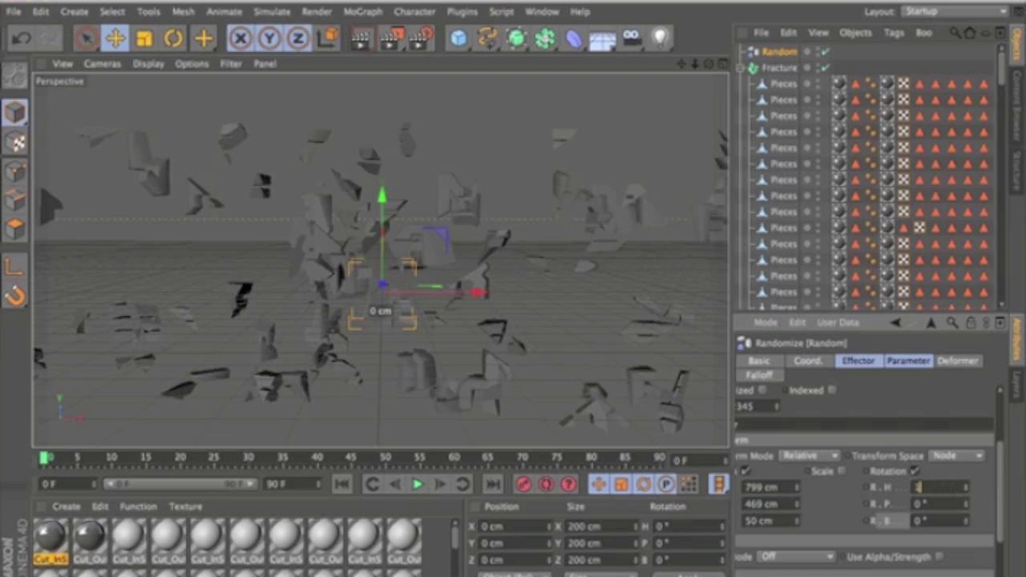
pyautogui.press('Return')
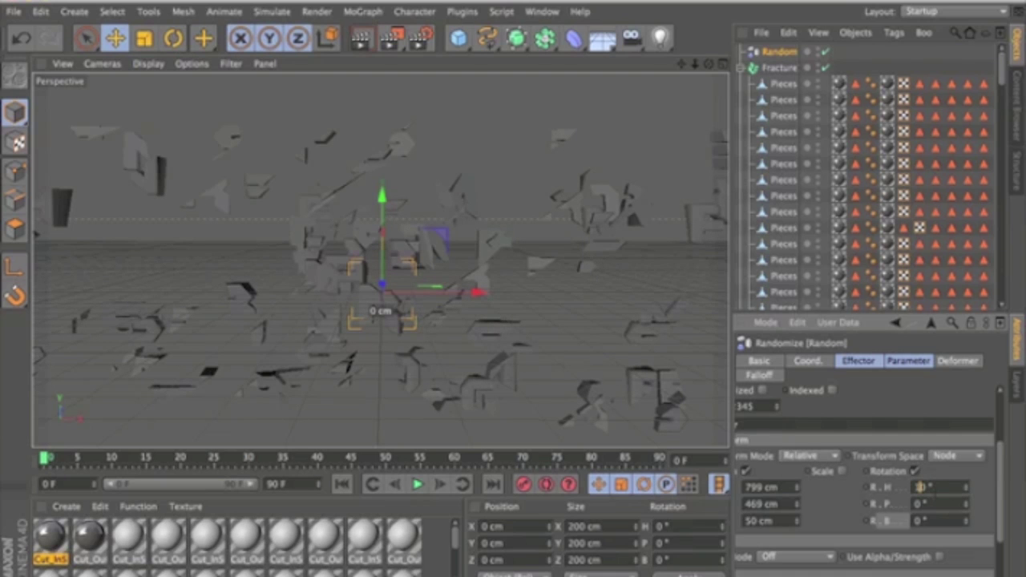
pyautogui.write('00')
pyautogui.press('Return')
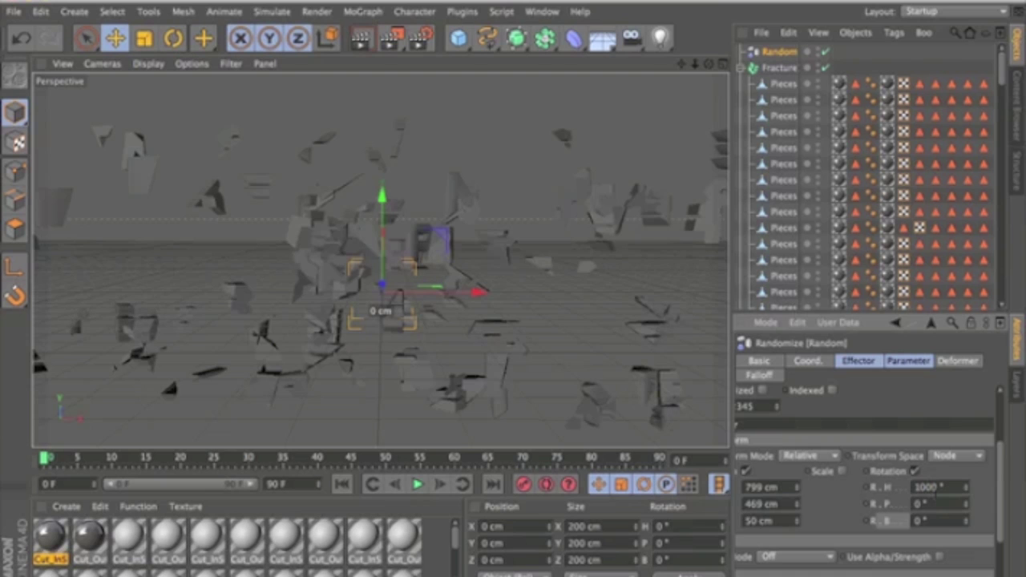
# Set the Random effector's pitch and bank rotations, R.P and R.B, to 1000° each.
pyautogui.doubleClick(926, 503)
pyautogui.write('1000')
pyautogui.press('Return')
pyautogui.write('1000')
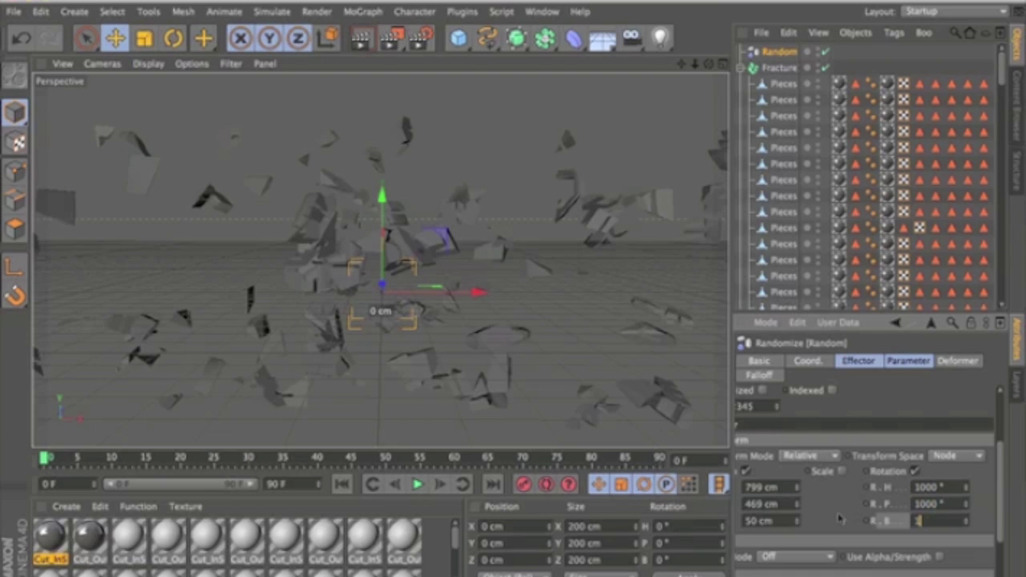
pyautogui.press('Return')
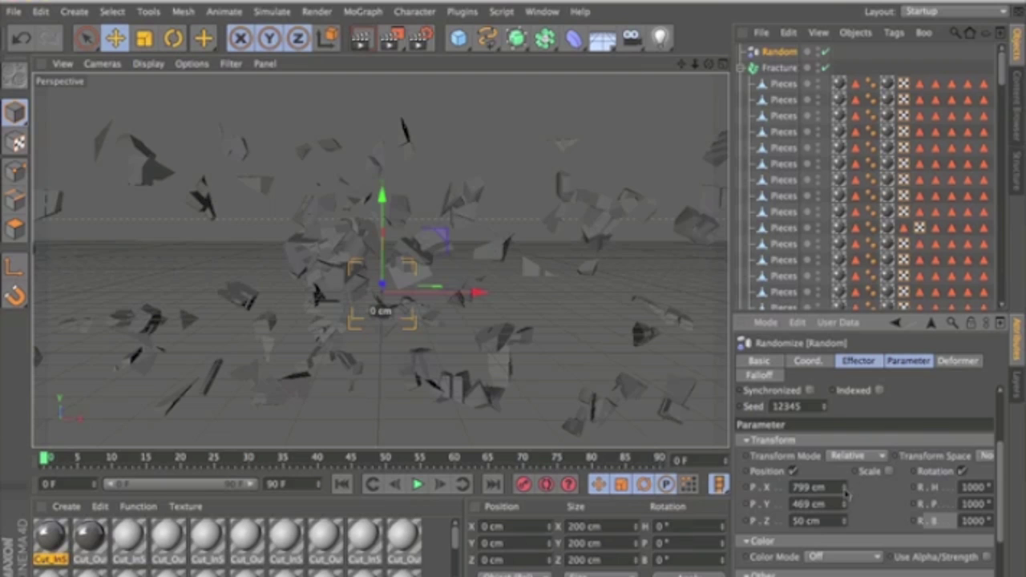
# Push the pieces out of view with Random effector position offsets of X 16824 cm, Y 9783 cm and Z 792 cm.
pyautogui.moveTo(844, 490)
pyautogui.mouseDown()
pyautogui.moveTo(845, 528)
pyautogui.moveTo(846, 491)
pyautogui.moveTo(843, 504)
pyautogui.mouseUp()
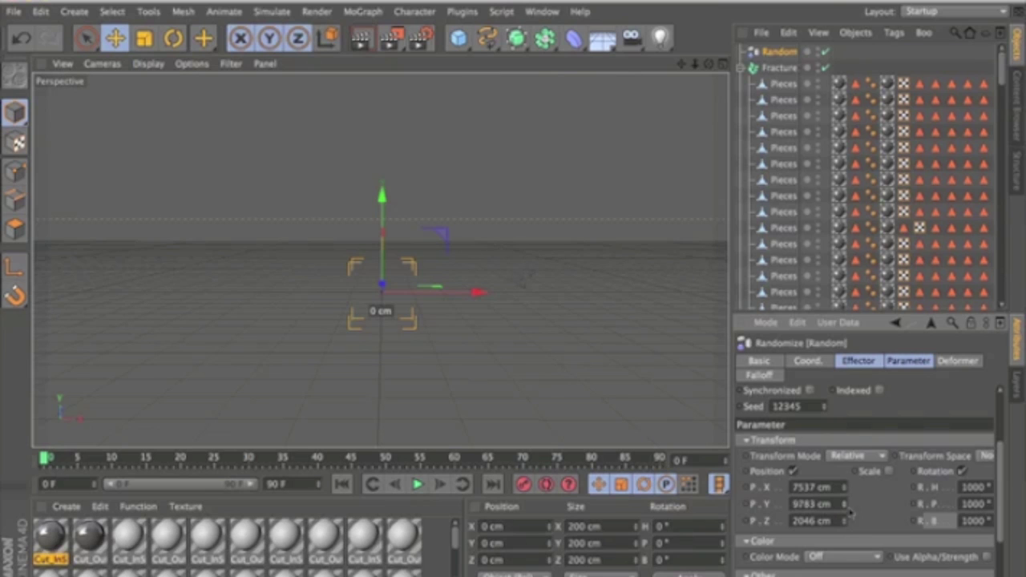
pyautogui.moveTo(846, 522); pyautogui.dragTo(846, 522)
pyautogui.click(844, 490)
pyautogui.moveTo(844, 487); pyautogui.dragTo(844, 487)
# Set keyframes at frame 0 for the Random effector's X, Y, Z position and its H, P, B rotation.
pyautogui.click(748, 487)
pyautogui.click(747, 503)
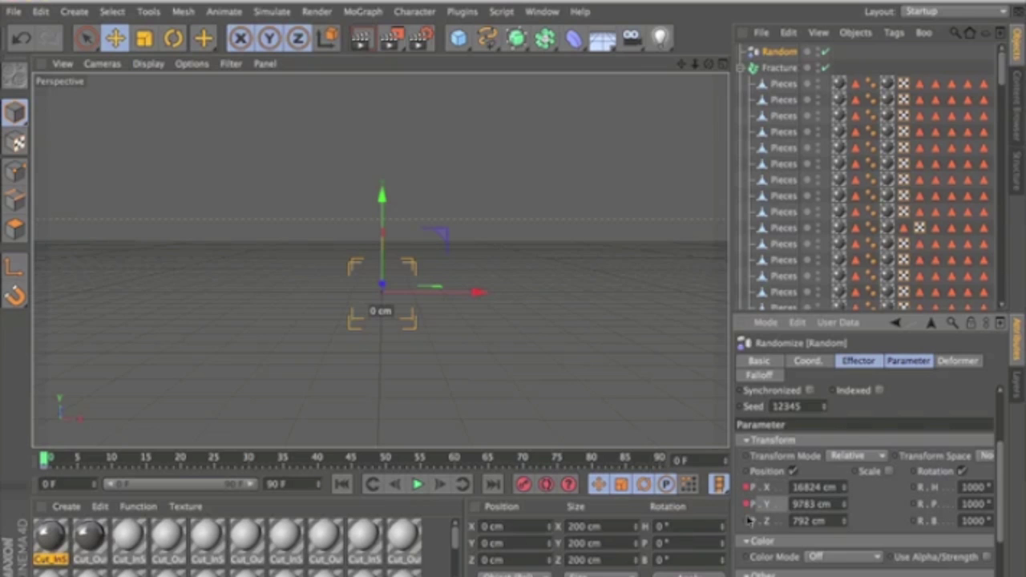
pyautogui.click(747, 520)
pyautogui.click(914, 487)
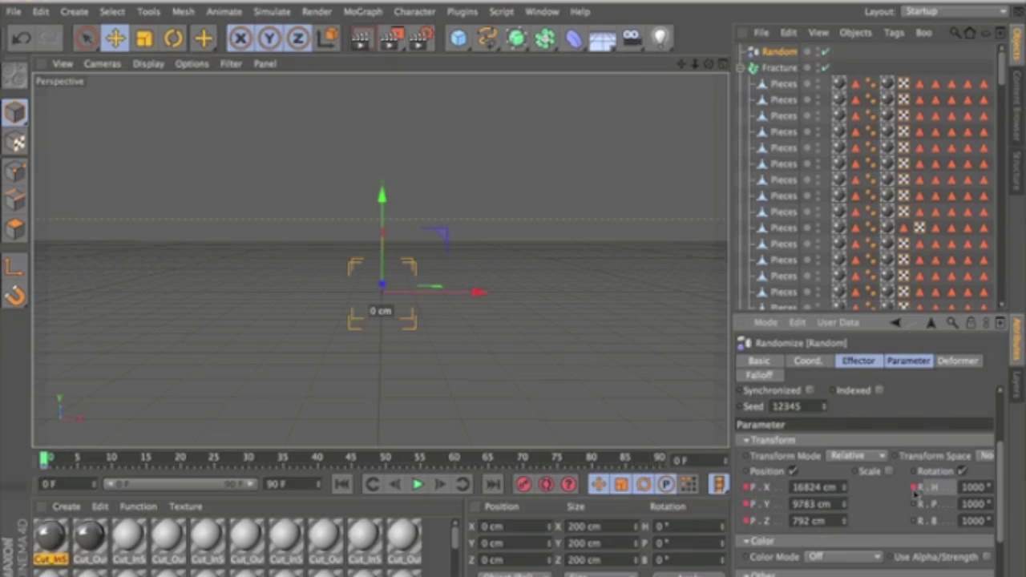
pyautogui.click(914, 504)
pyautogui.click(915, 522)
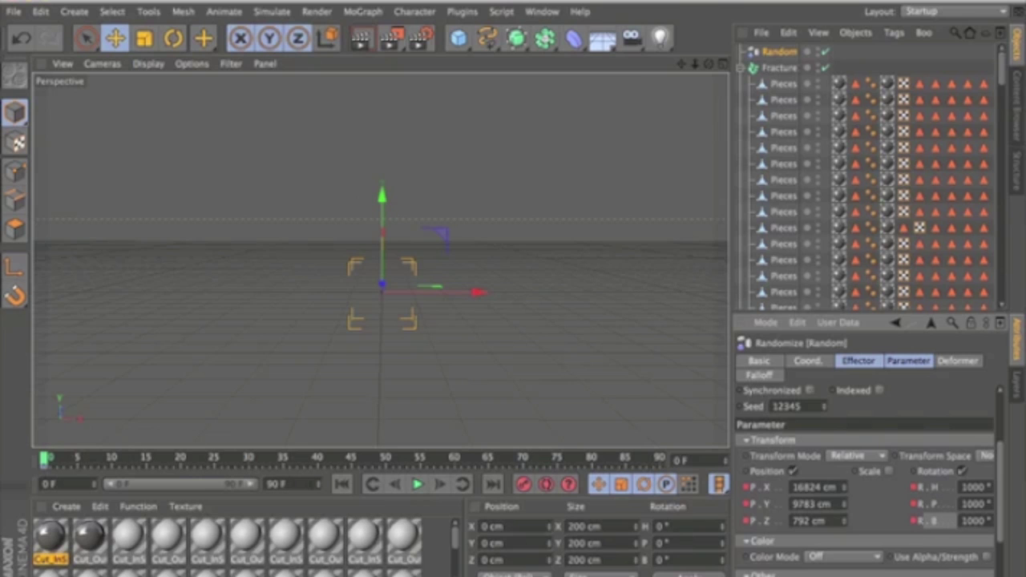
# Extend the project to 200 frames and expand the visible timeline range to the full 200 frames.
pyautogui.doubleClick(275, 484)
pyautogui.write('2')
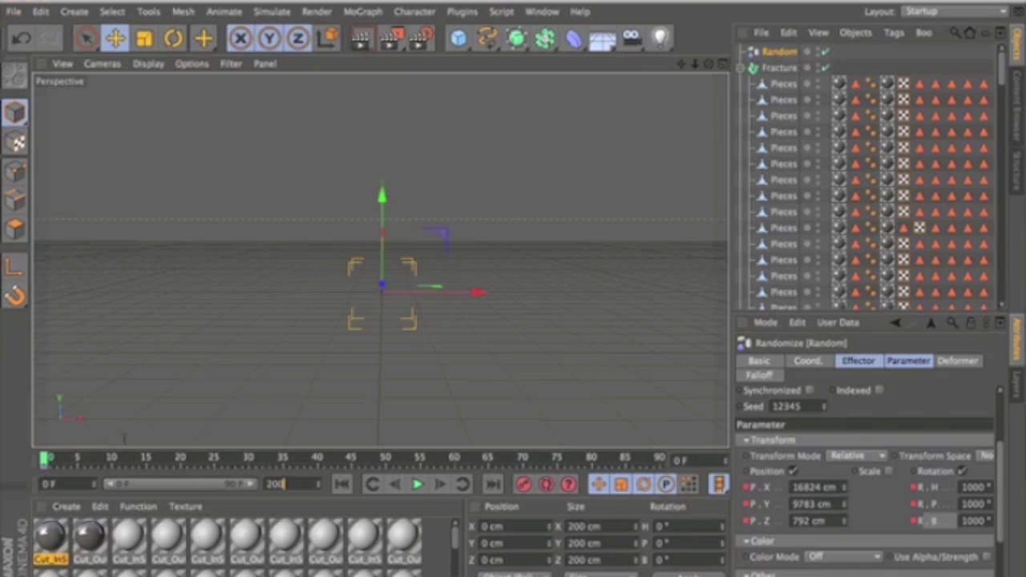
pyautogui.write('00')
pyautogui.press('Return')
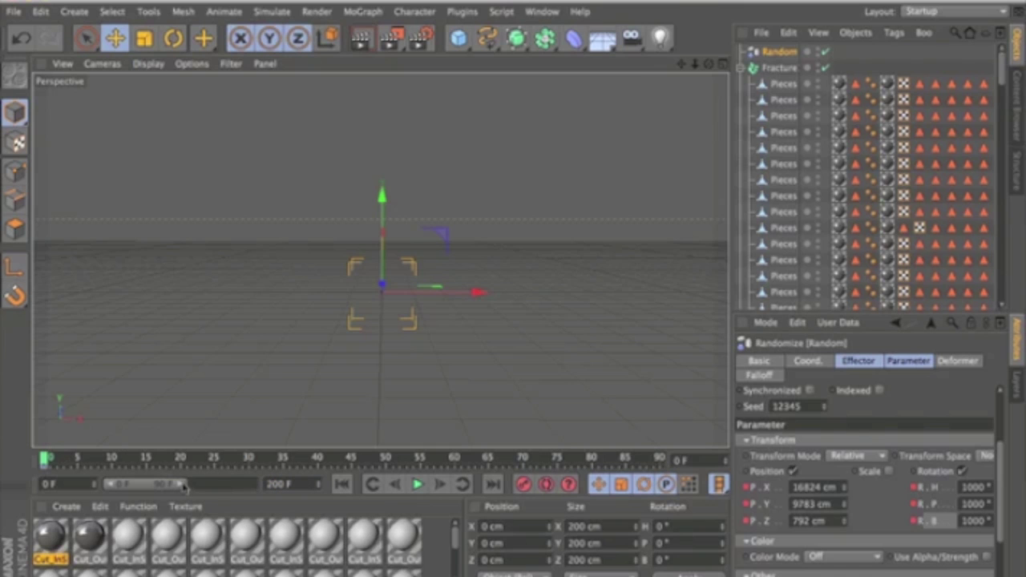
pyautogui.moveTo(182, 485); pyautogui.dragTo(256, 485)
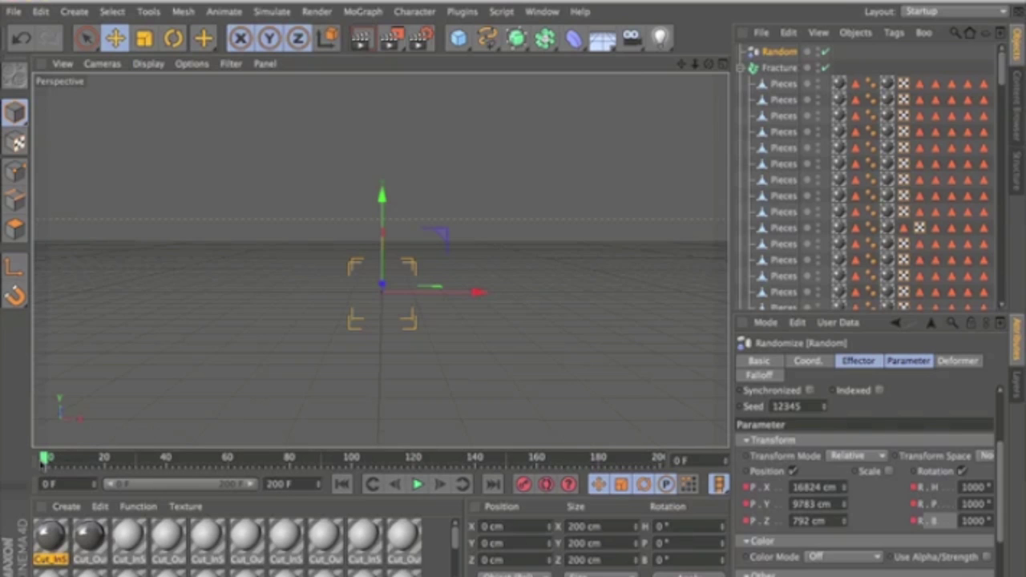
# At frame 60, set the Random effector's position to X 1222, Y 641, Z 557 cm and rotation to H 797°, P 806°, B 803°.
pyautogui.moveTo(44, 458); pyautogui.dragTo(230, 459)
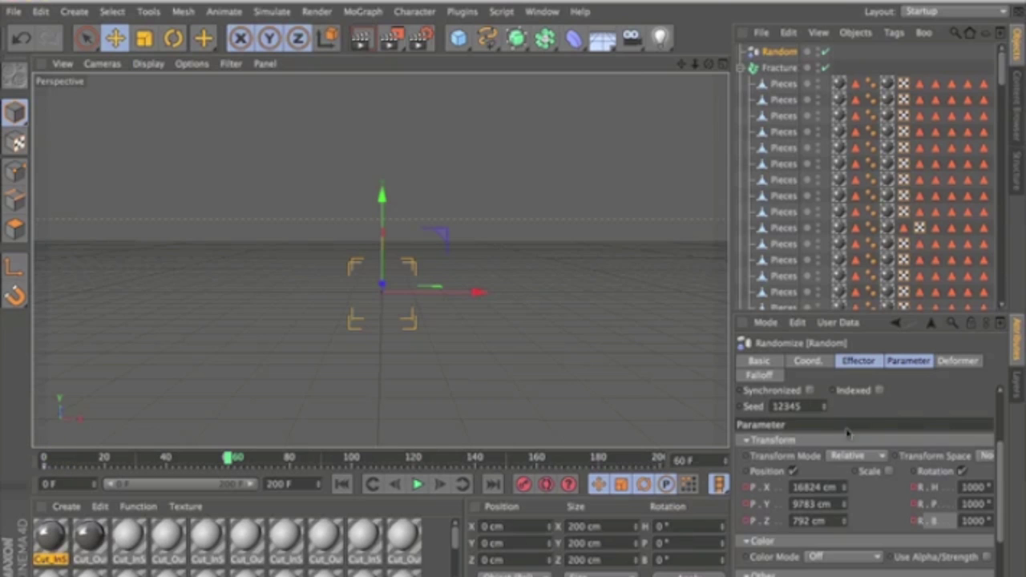
pyautogui.moveTo(847, 490)
pyautogui.mouseDown()
pyautogui.moveTo(846, 526)
pyautogui.moveTo(844, 488)
pyautogui.moveTo(845, 505)
pyautogui.mouseUp()
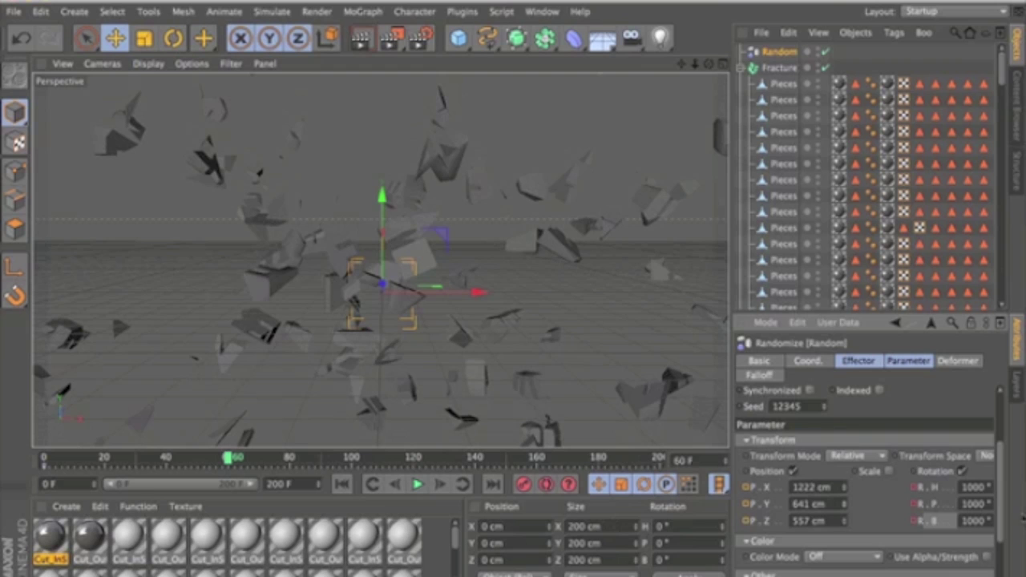
pyautogui.hscroll(3, 989, 493)
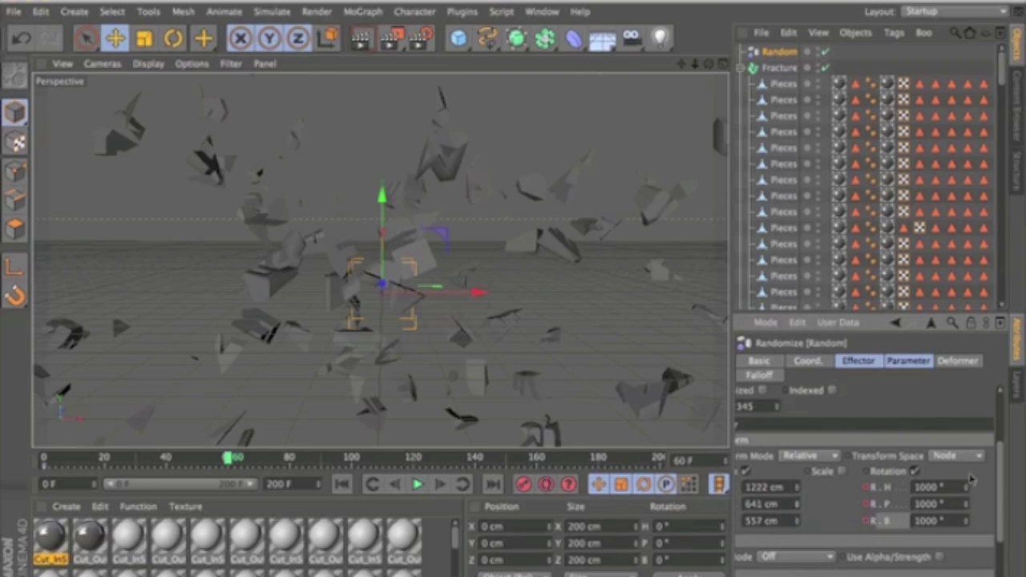
pyautogui.moveTo(969, 490); pyautogui.dragTo(967, 522)
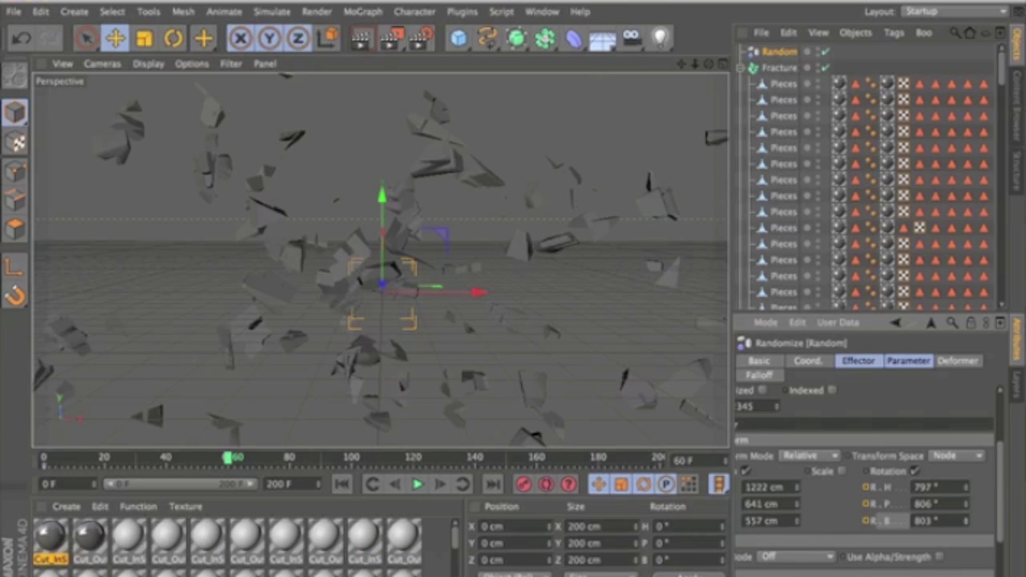
# Set keyframes at frame 60 for the Random effector's X, Y, Z position and H, P, B rotation.
pyautogui.hscroll(-3, 865, 489)
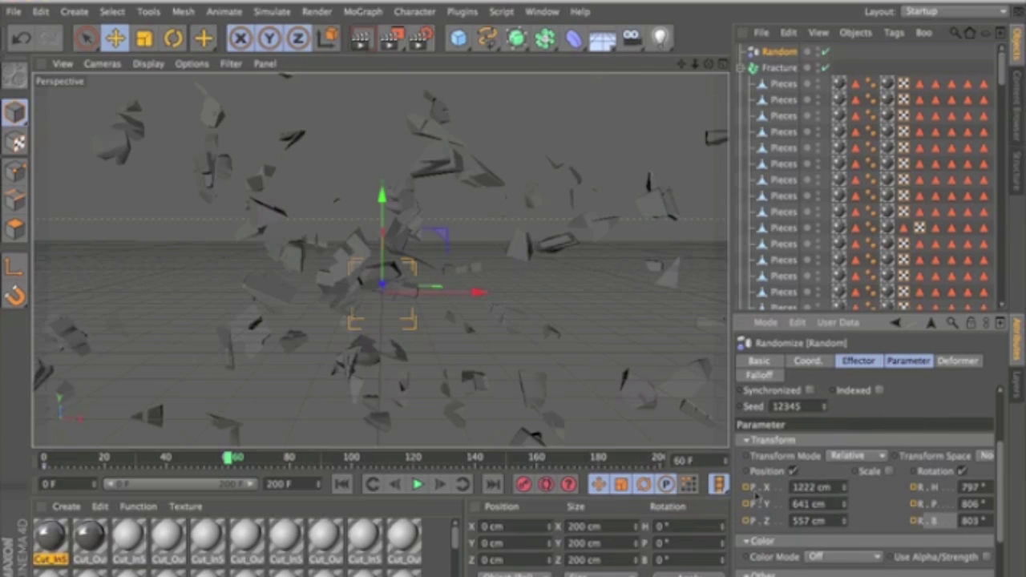
pyautogui.click(749, 491)
pyautogui.click(746, 503)
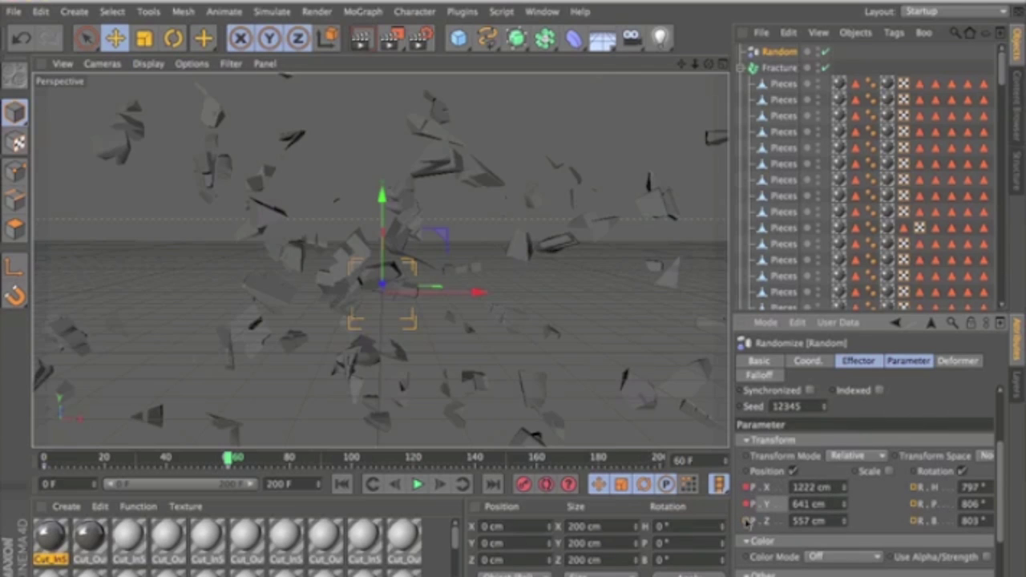
pyautogui.click(746, 521)
pyautogui.click(914, 491)
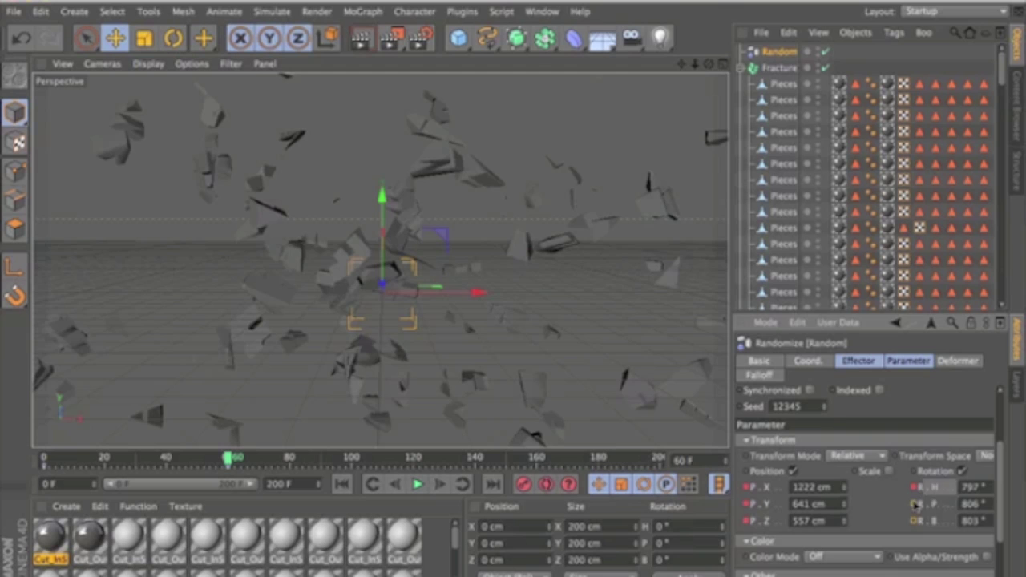
pyautogui.click(914, 504)
pyautogui.click(914, 521)
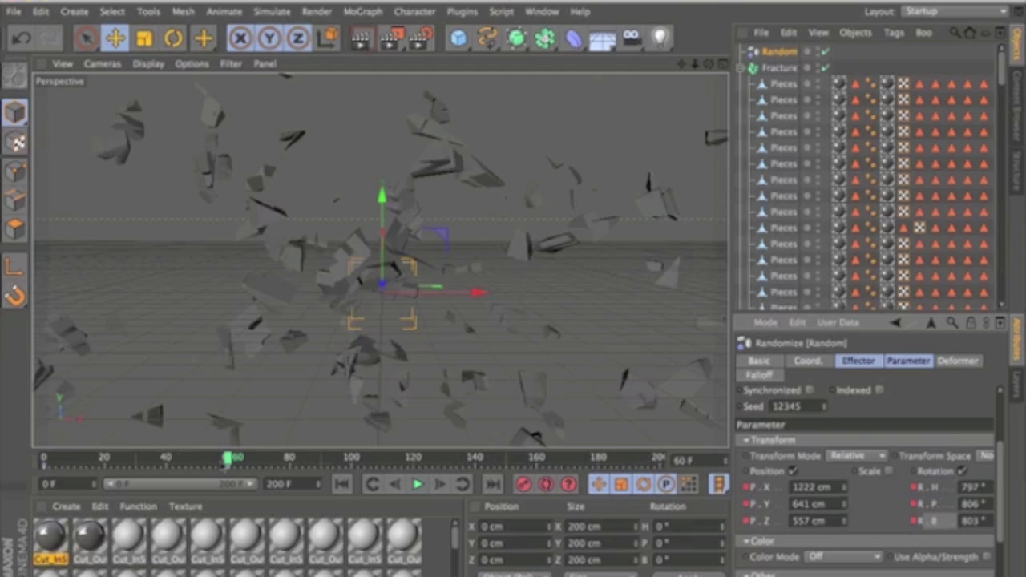
# At frame 140, set the Random effector's position to X 244, Y 243, Z 264 cm and rotation to H 291°, P 475°, B 243°.
pyautogui.moveTo(225, 463); pyautogui.dragTo(475, 457)
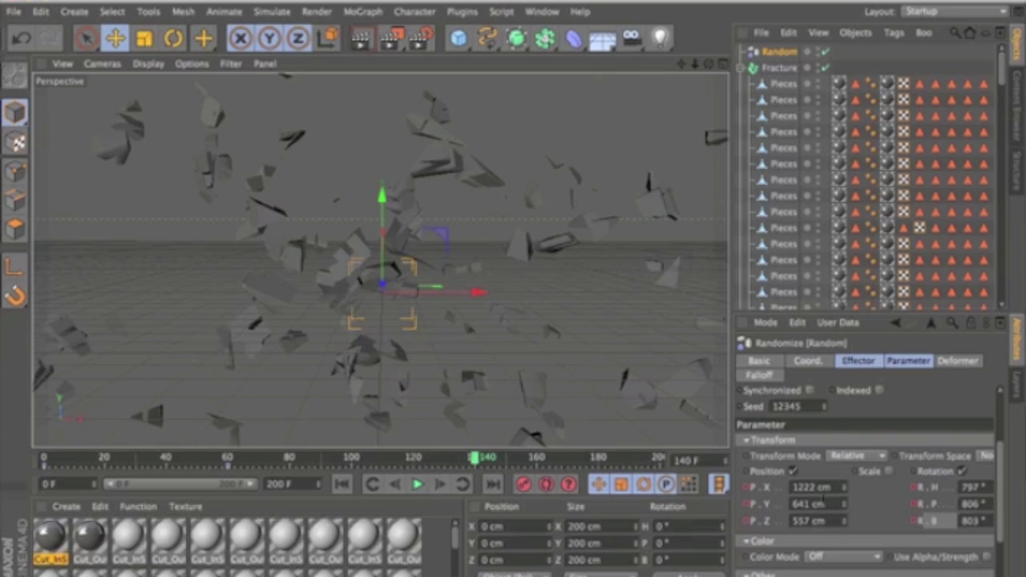
pyautogui.moveTo(843, 487); pyautogui.dragTo(844, 526)
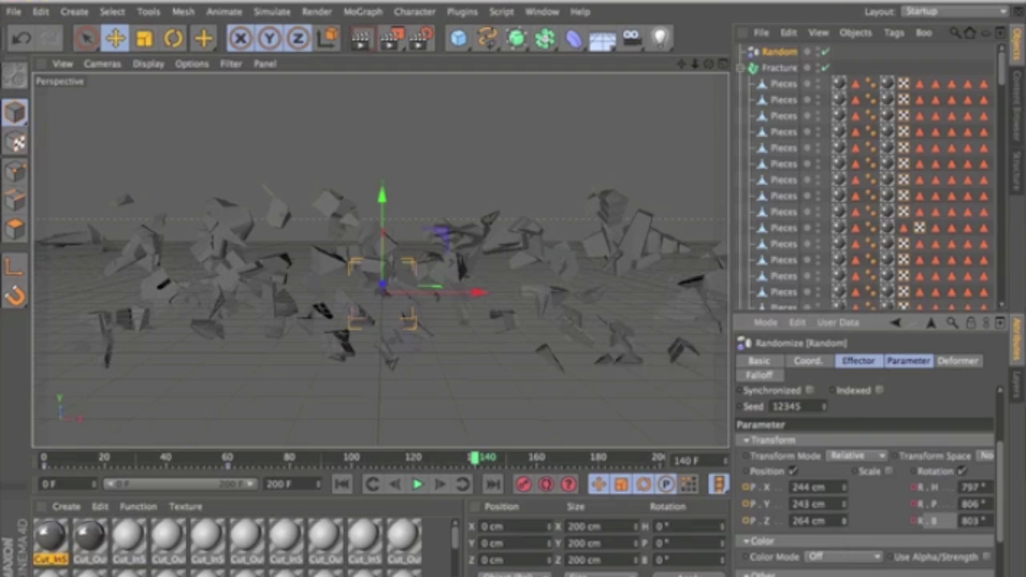
pyautogui.hscroll(3, 938, 521)
pyautogui.moveTo(973, 495); pyautogui.dragTo(968, 532)
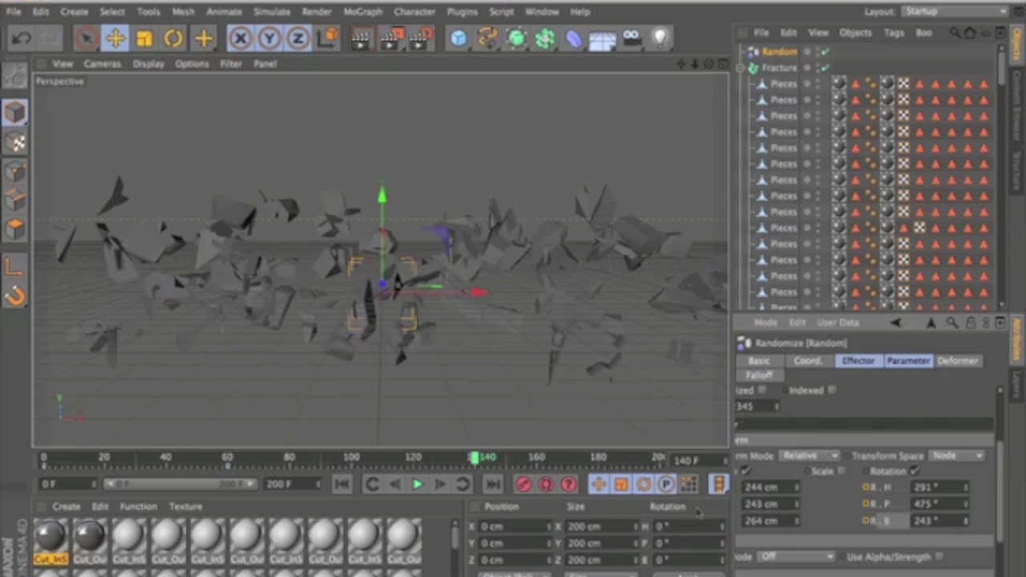
# Keyframe the Random effector's three rotation and three position values at frame 140.
pyautogui.click(867, 490)
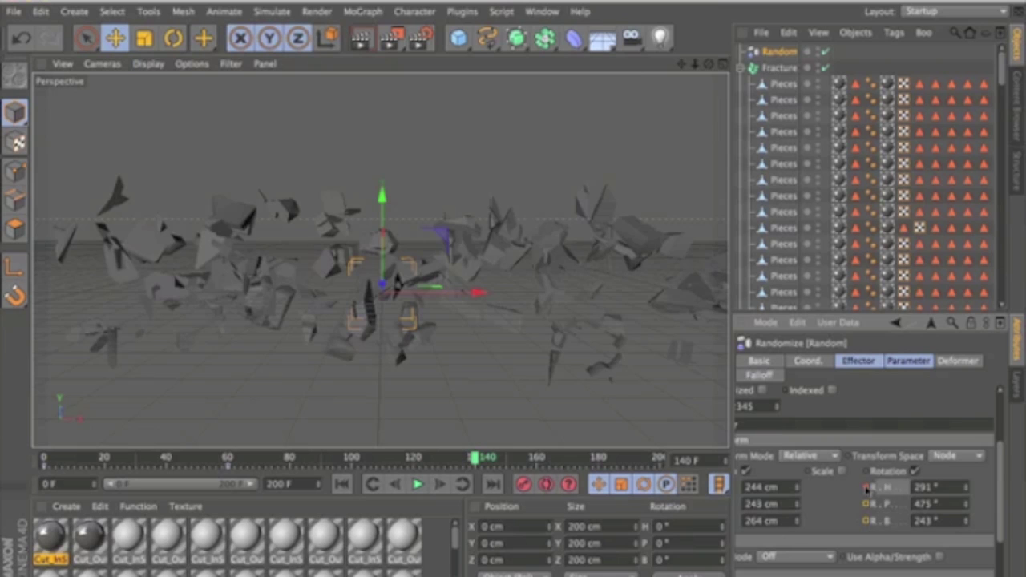
pyautogui.click(866, 503)
pyautogui.click(867, 521)
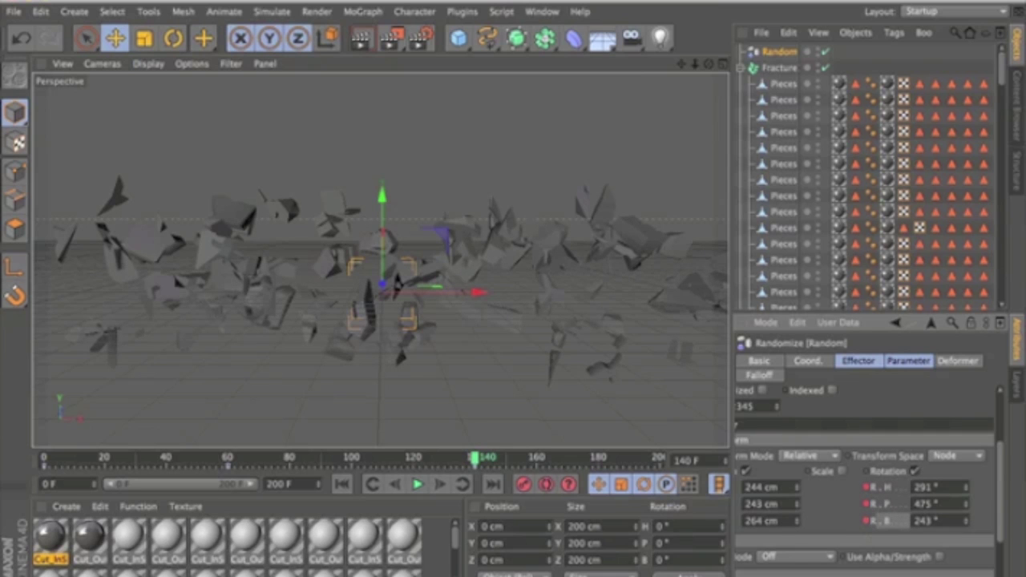
pyautogui.hscroll(-3, 754, 513)
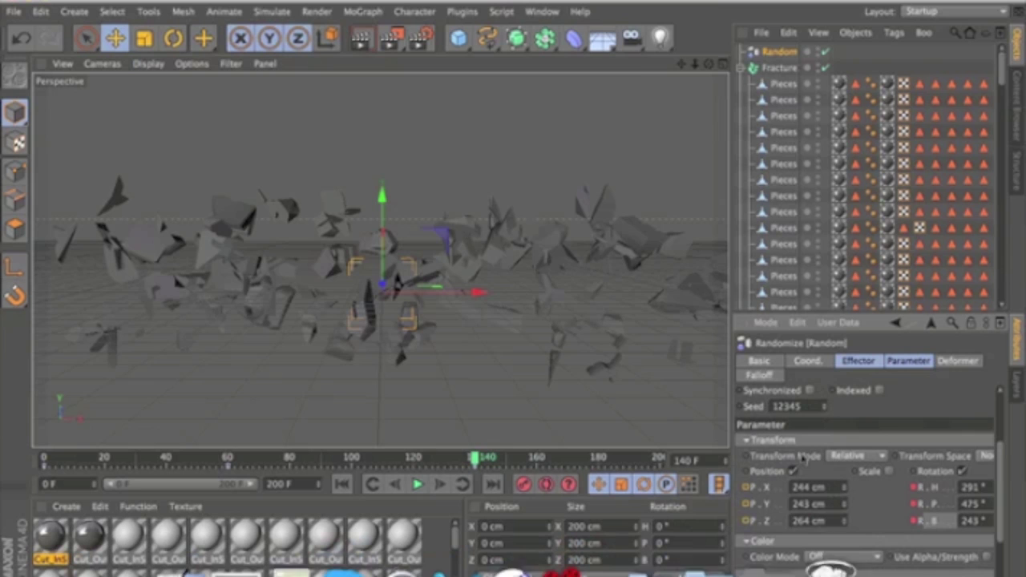
pyautogui.click(747, 489)
pyautogui.click(747, 504)
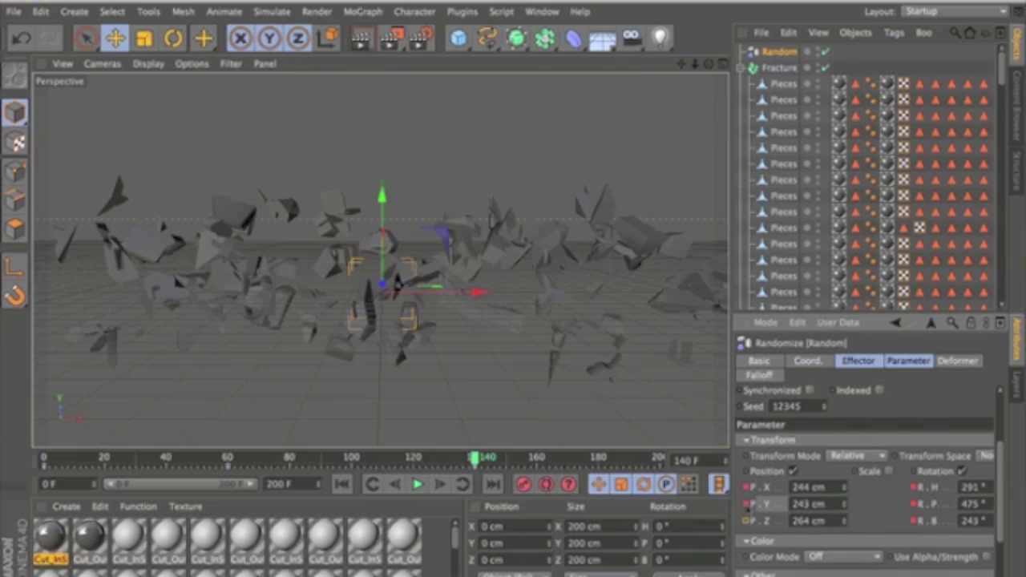
pyautogui.click(747, 521)
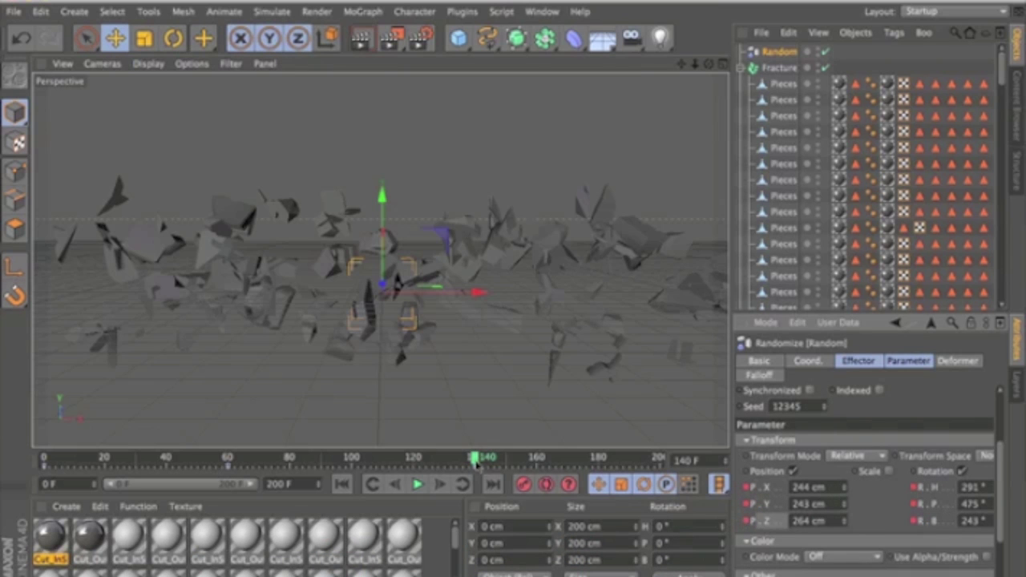
# At frame 180, set the Random effector's X, Y and Z position offsets to 0 cm.
pyautogui.moveTo(474, 458); pyautogui.dragTo(343, 457)
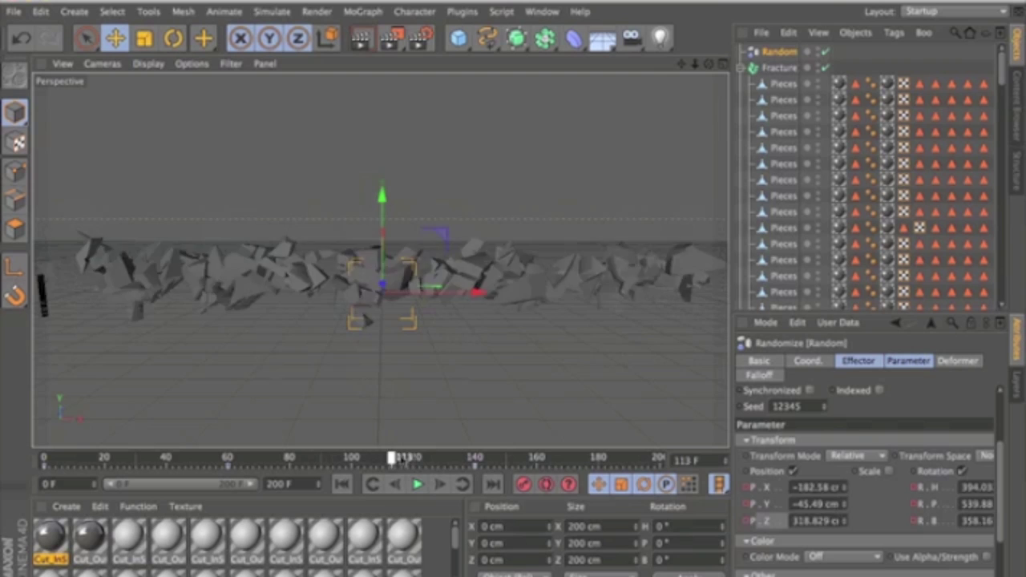
pyautogui.moveTo(393, 457); pyautogui.dragTo(599, 457)
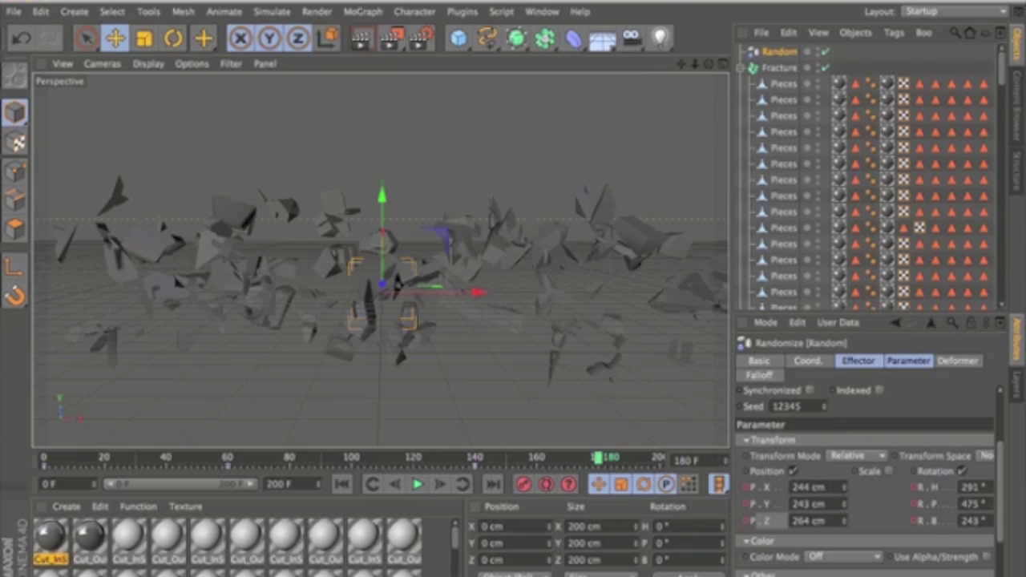
pyautogui.doubleClick(827, 488)
pyautogui.write('0')
pyautogui.press('Return')
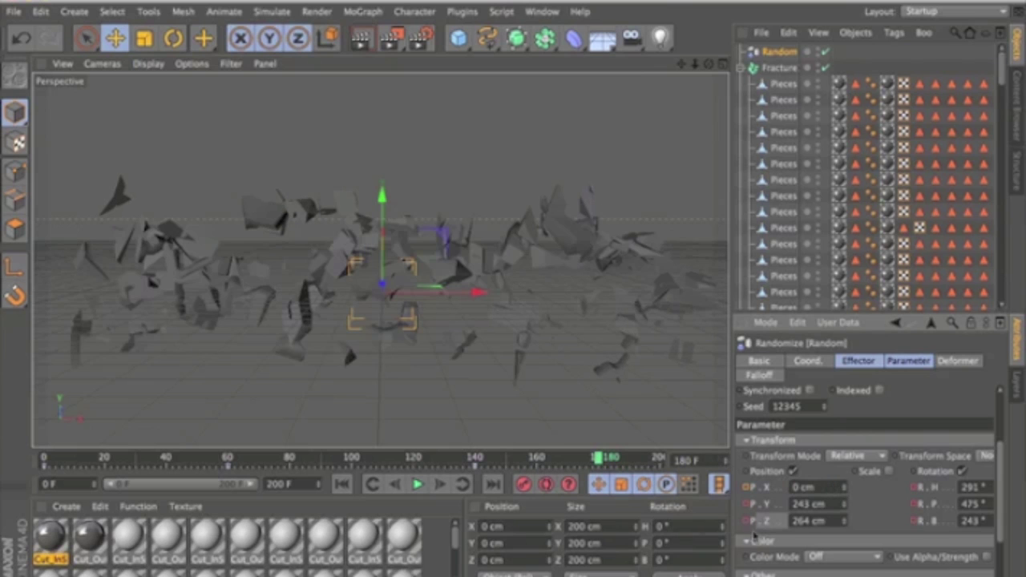
pyautogui.doubleClick(809, 504)
pyautogui.write('0')
pyautogui.press('Return')
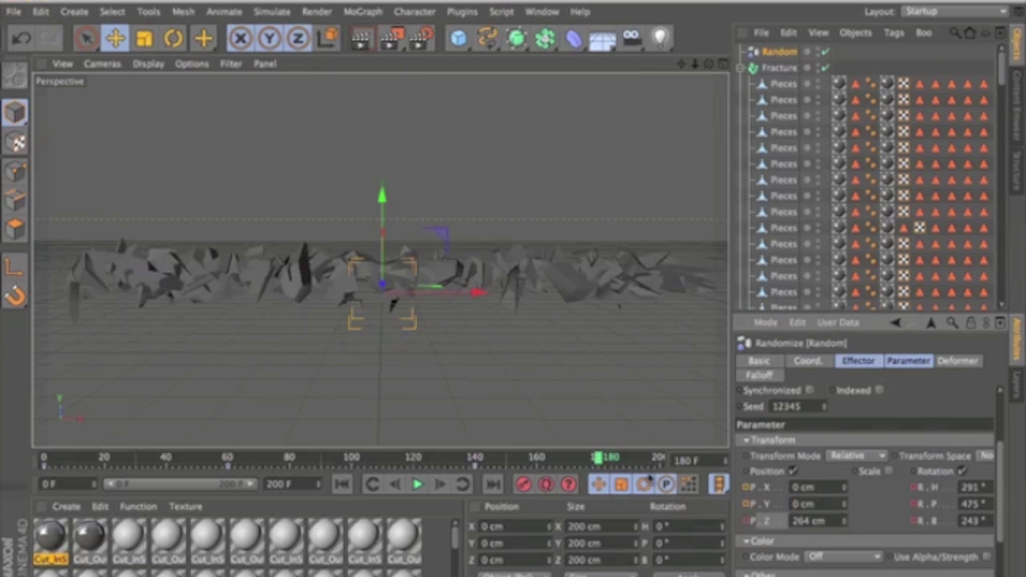
pyautogui.press('Tab')
pyautogui.write('0')
pyautogui.press('Return')
# Set the Random effector's R.H, R.P and R.B rotations to 0° at frame 180.
pyautogui.write('0')
pyautogui.press('Return')
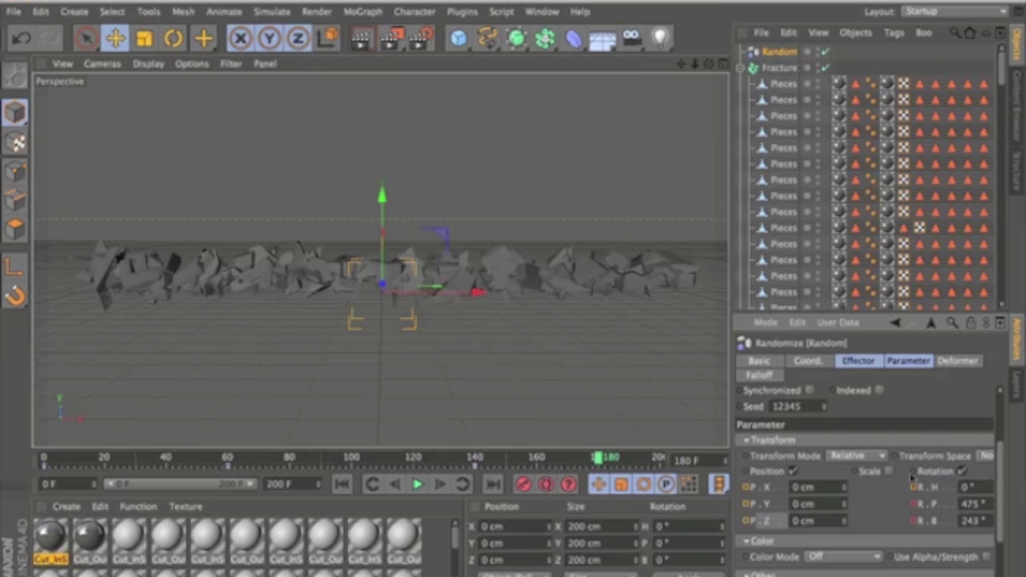
pyautogui.write('0')
pyautogui.press('Return')
pyautogui.doubleClick(968, 522)
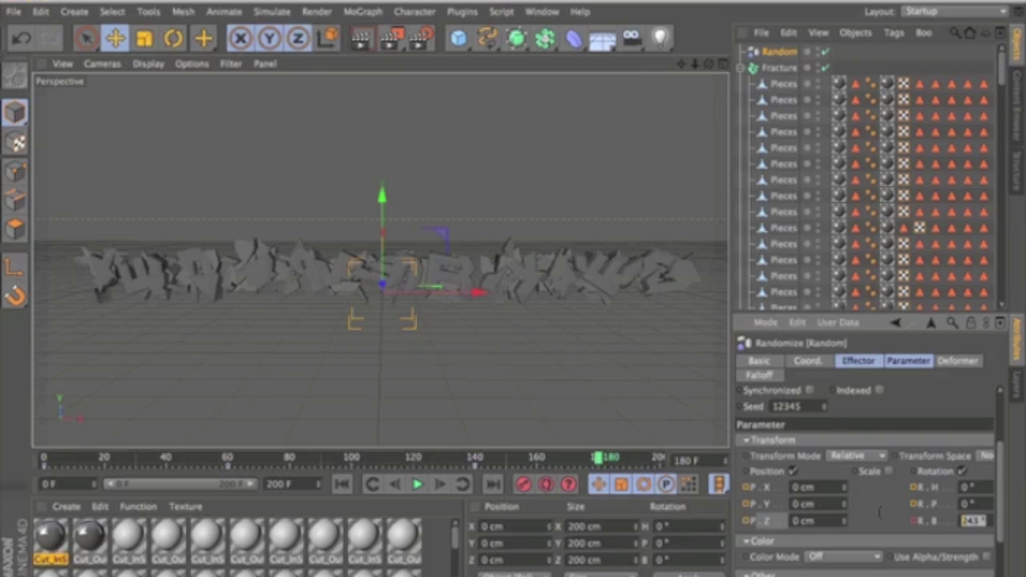
pyautogui.write('0')
pyautogui.press('Return')
# Record keyframes for all six Random effector position and rotation values at frame 180.
pyautogui.click(745, 487)
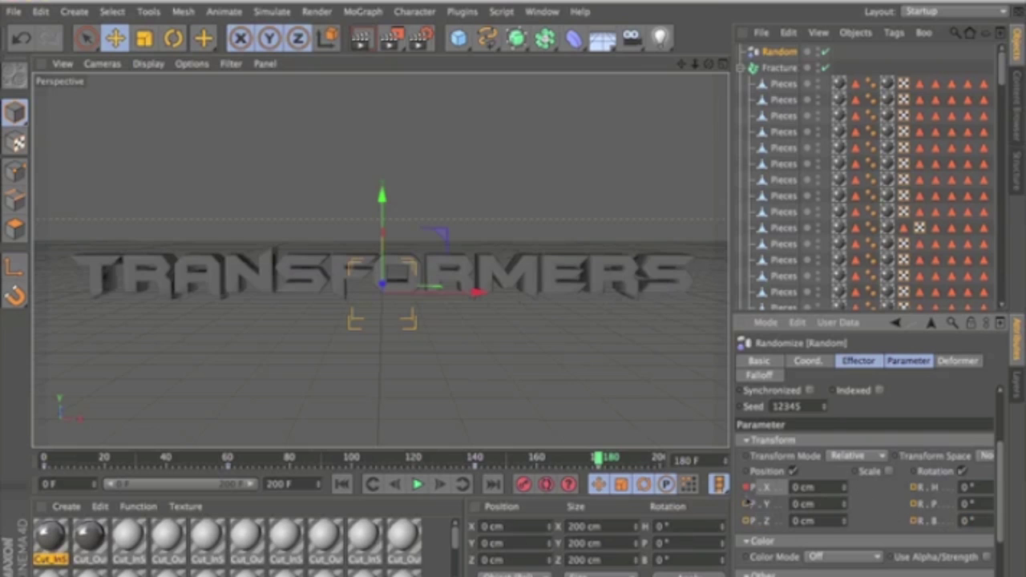
pyautogui.click(744, 504)
pyautogui.click(745, 521)
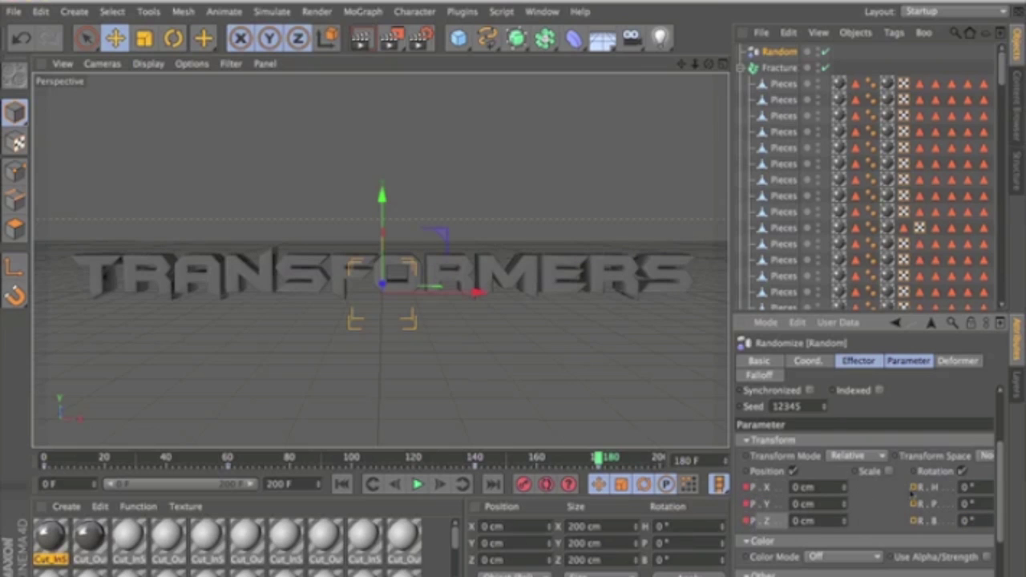
pyautogui.click(914, 487)
pyautogui.click(914, 504)
pyautogui.click(914, 521)
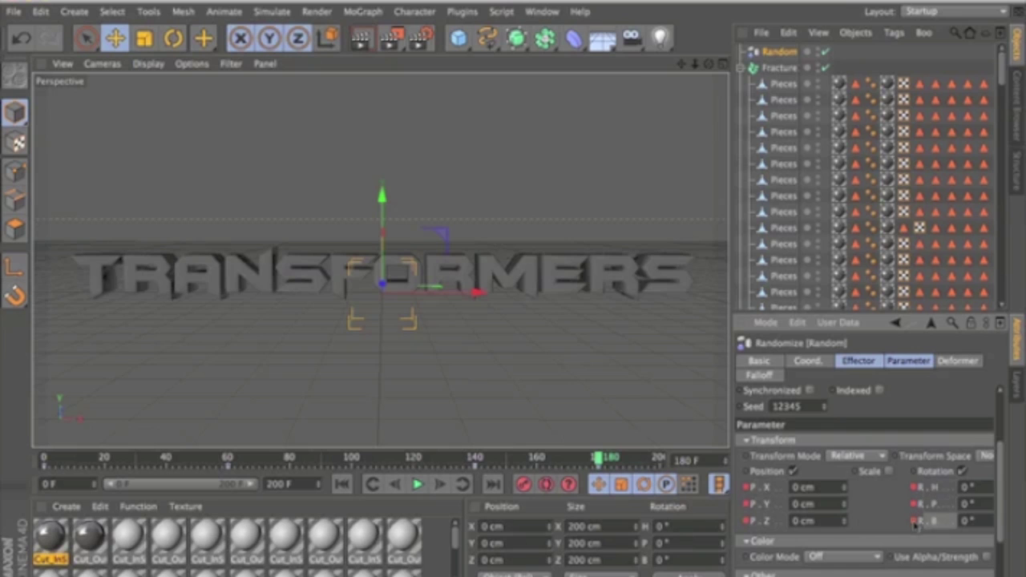
# Preview the title animation from frame 0 through to frame 200.
pyautogui.click(343, 485)
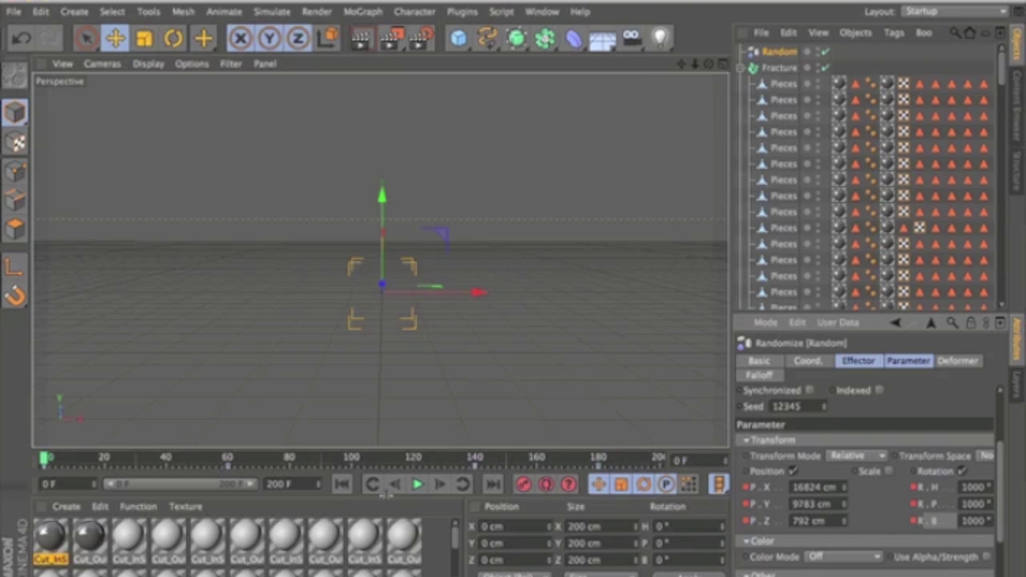
pyautogui.click(417, 485)
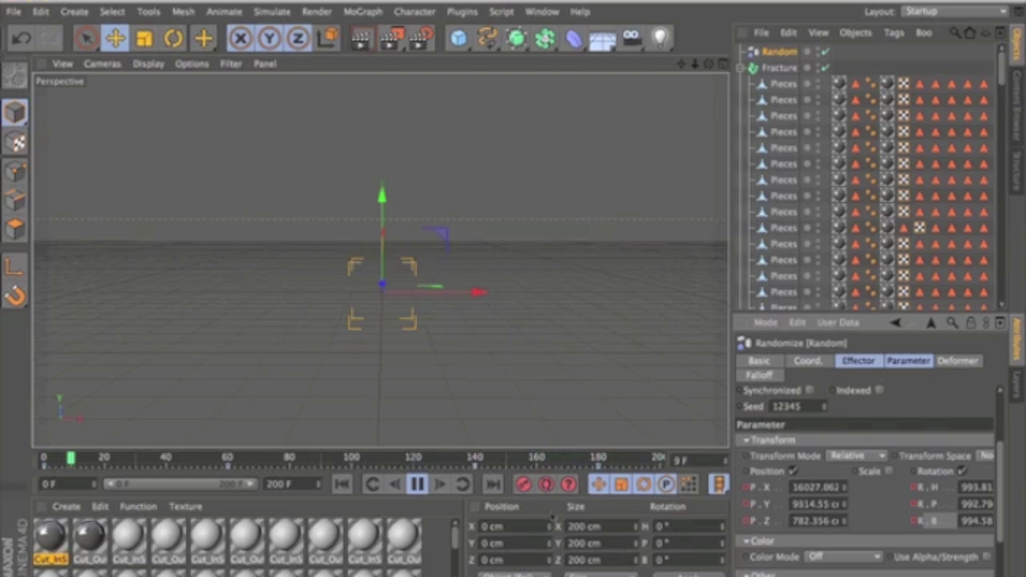
pyautogui.click(423, 486)
pyautogui.click(342, 486)
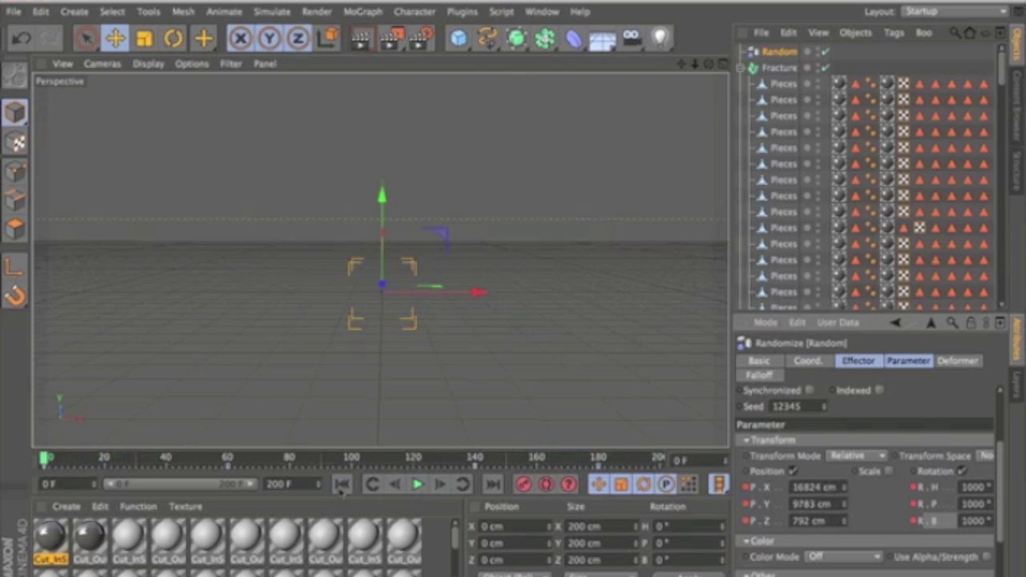
pyautogui.moveTo(50, 460)
pyautogui.mouseDown()
pyautogui.moveTo(521, 457)
pyautogui.moveTo(579, 478)
pyautogui.moveTo(642, 459)
pyautogui.moveTo(679, 462)
pyautogui.moveTo(600, 458)
pyautogui.moveTo(664, 445)
pyautogui.mouseUp()
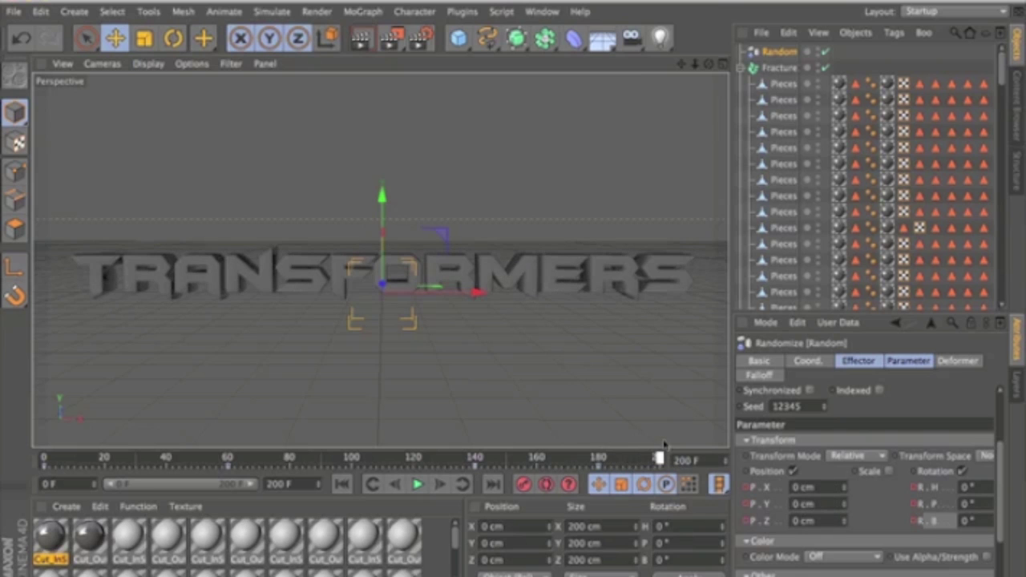
# Add an Omni light and place it below and in front of the title at about Y -219 cm, Z -968 cm.
pyautogui.click(659, 37)
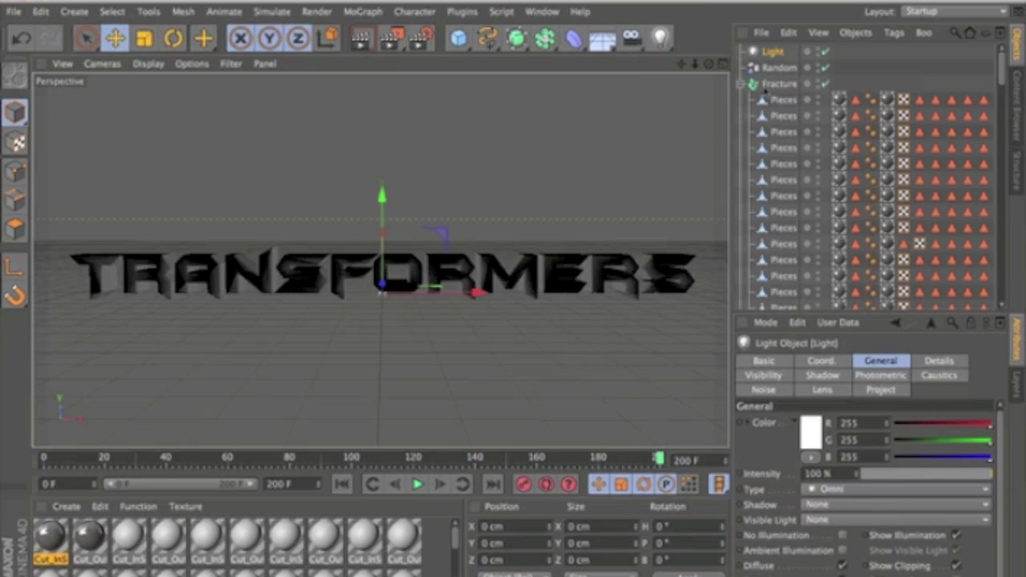
pyautogui.moveTo(710, 64); pyautogui.dragTo(662, 70)
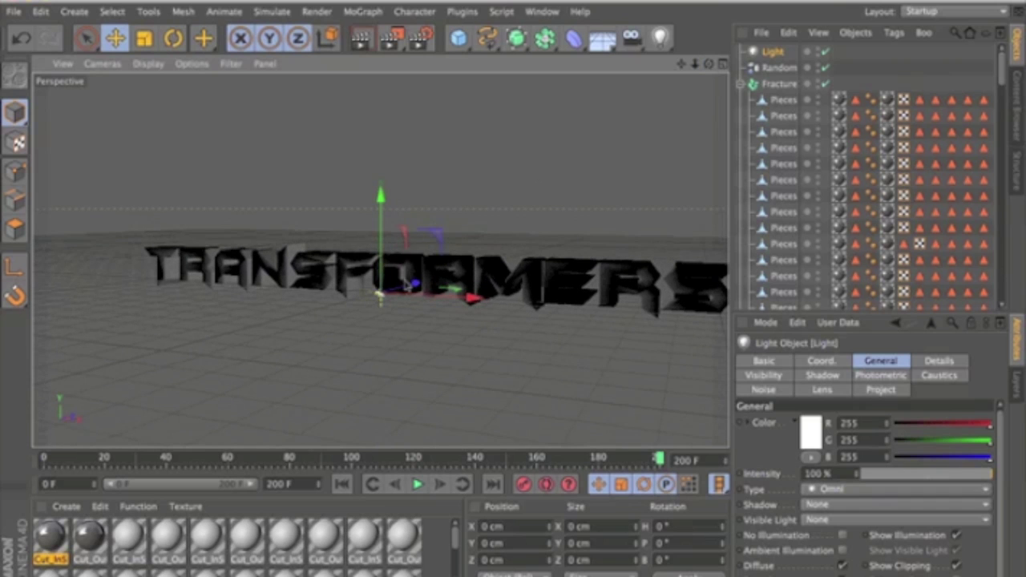
pyautogui.moveTo(405, 285); pyautogui.dragTo(220, 321)
pyautogui.press('super+z')
pyautogui.moveTo(169, 287); pyautogui.dragTo(180, 398)
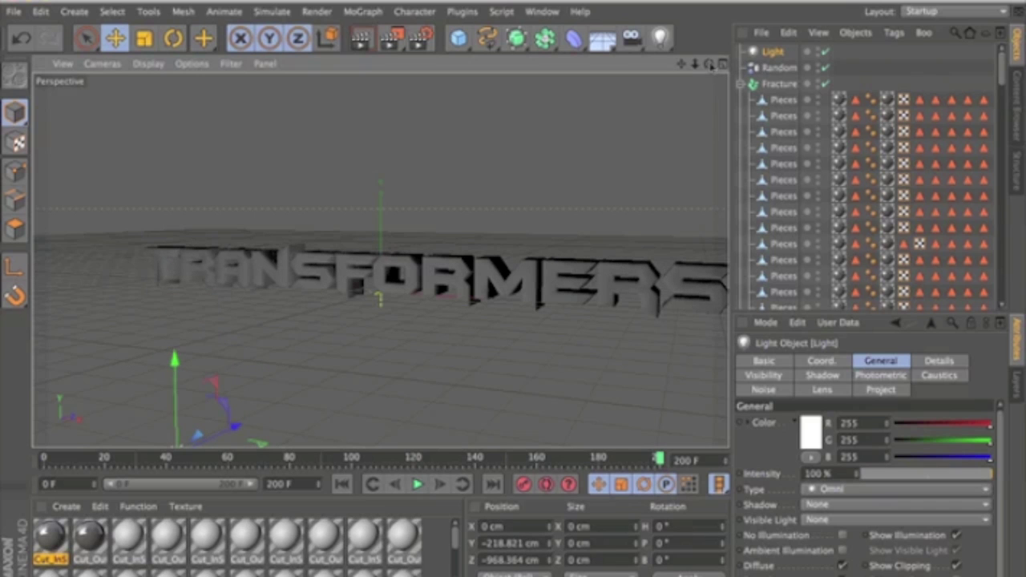
# Add a camera that frames the whole title from the front.
pyautogui.moveTo(710, 64); pyautogui.dragTo(664, 64)
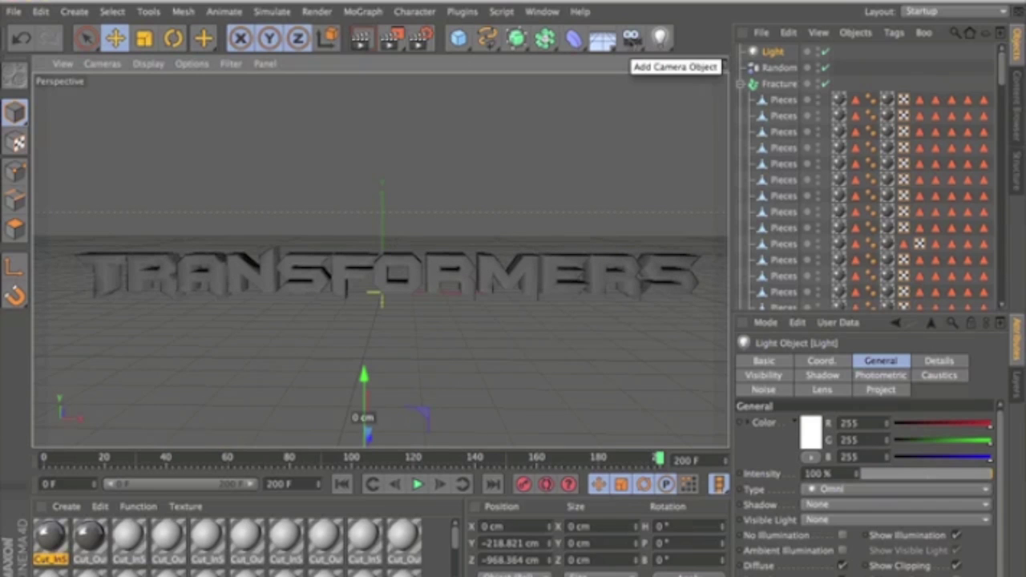
pyautogui.click(632, 37)
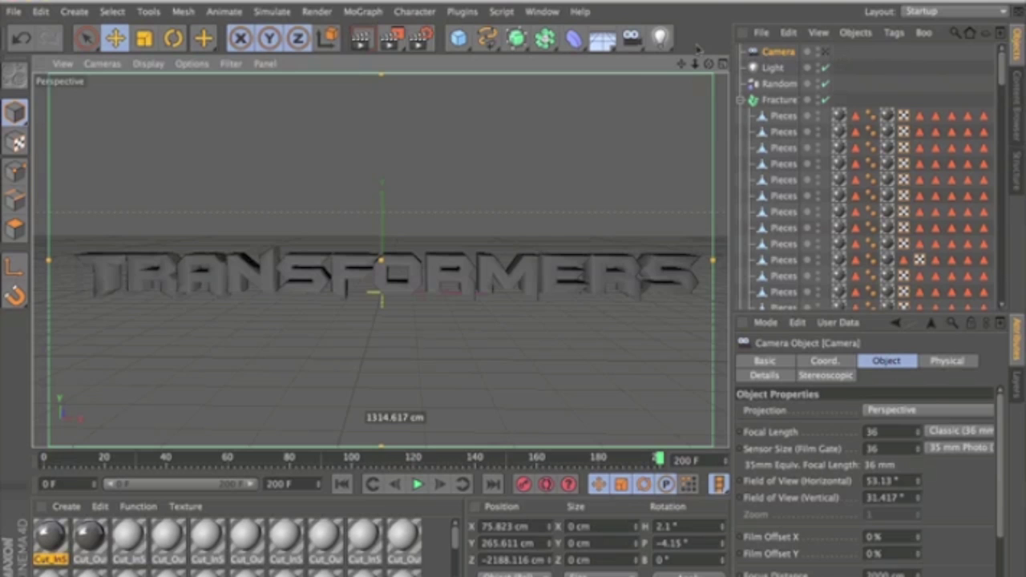
pyautogui.moveTo(696, 64)
pyautogui.mouseDown()
pyautogui.moveTo(672, 64)
pyautogui.moveTo(685, 64)
pyautogui.mouseUp()
pyautogui.keyDown('alt'); pyautogui.moveTo(367, 425); pyautogui.dragTo(240, 422); pyautogui.keyUp('alt')
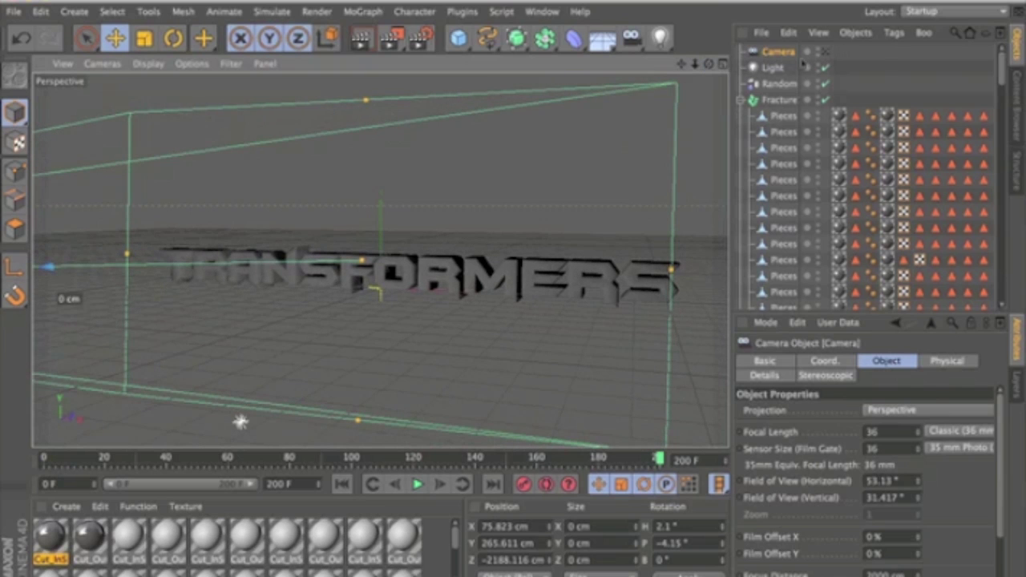
# Look through the new camera and adjust its angle on the title to heading 1.8° and pitch -3.85°.
pyautogui.click(828, 53)
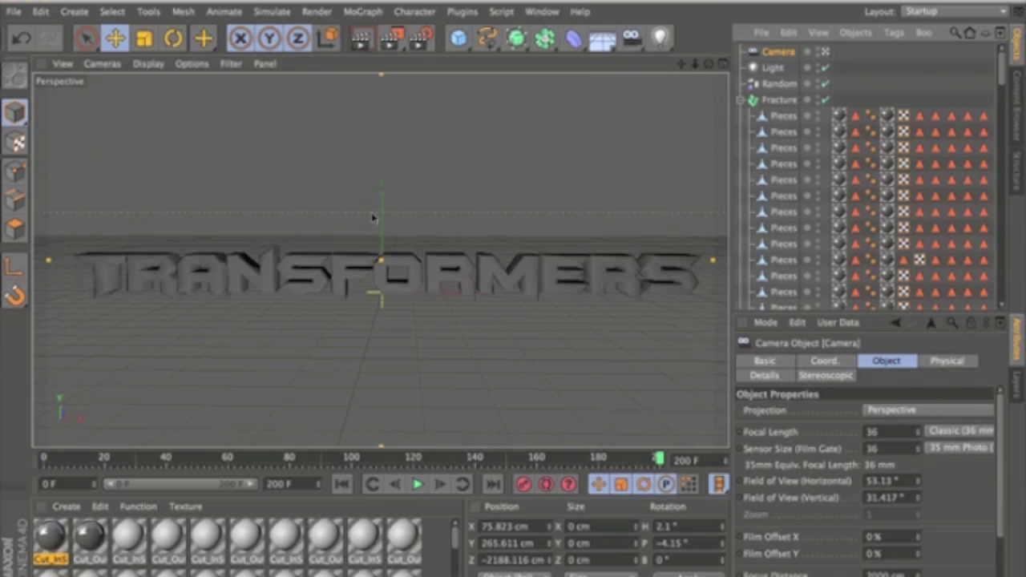
pyautogui.moveTo(710, 64); pyautogui.dragTo(707, 64)
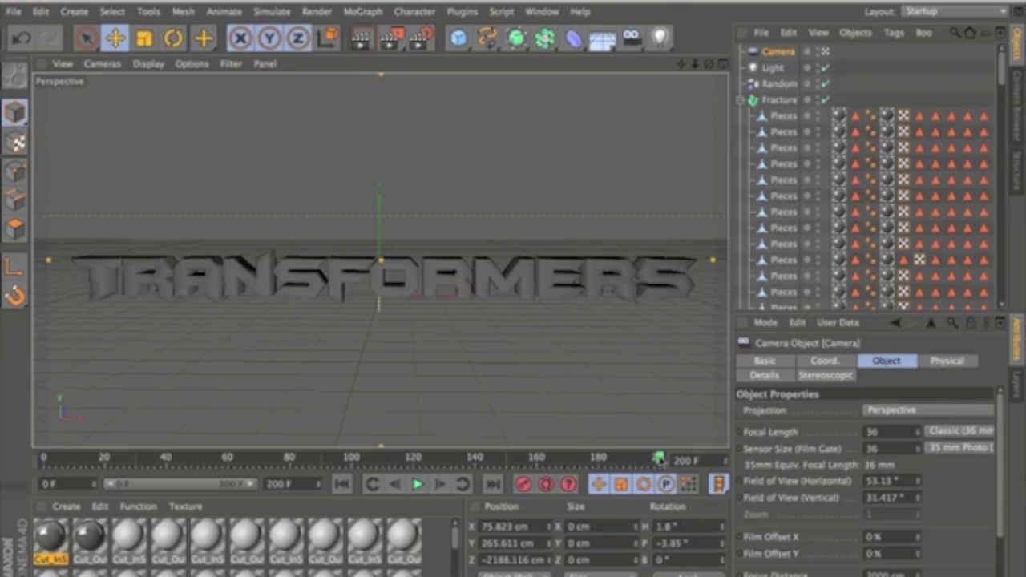
# At frame 0, pull the camera back to about Z -2513 cm and record its keyframe.
pyautogui.moveTo(657, 458); pyautogui.dragTo(46, 459)
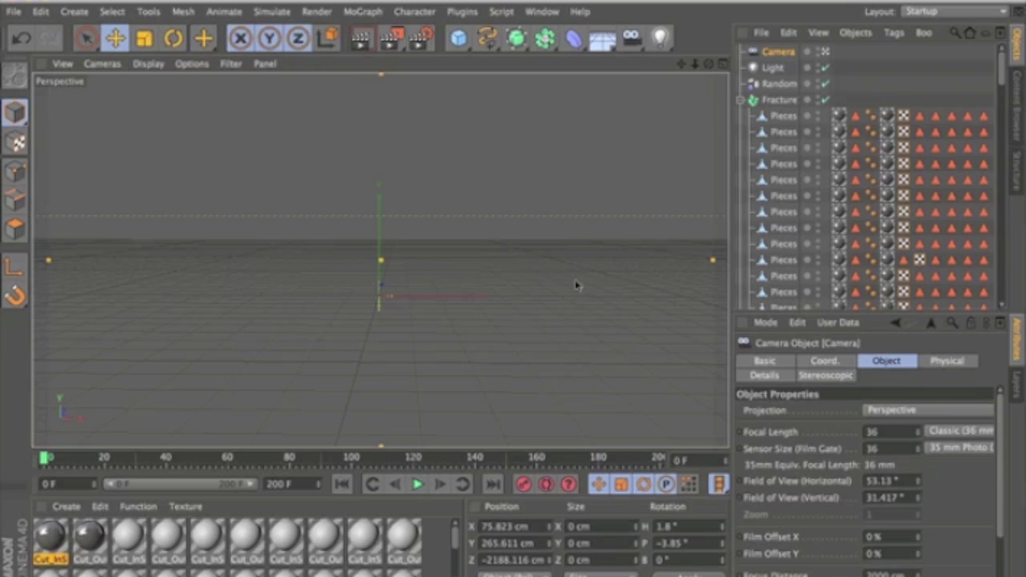
pyautogui.moveTo(697, 64); pyautogui.dragTo(624, 64)
pyautogui.keyDown('alt'); pyautogui.moveTo(366, 405); pyautogui.dragTo(365, 430, button='right'); pyautogui.keyUp('alt')
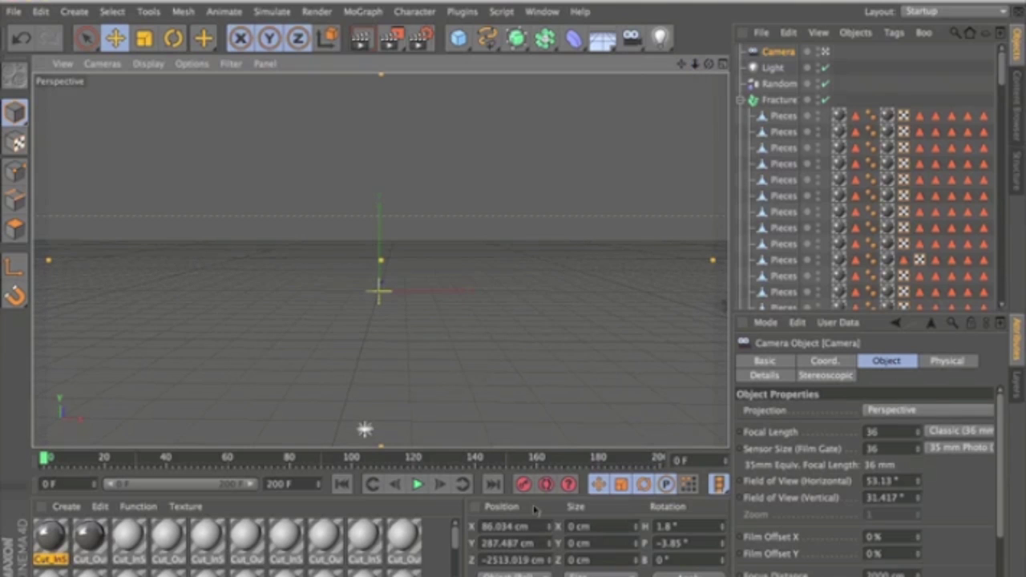
# At frame 180, move the camera closer to the title at about Z -2139 cm and record its keyframe.
pyautogui.press('F8')
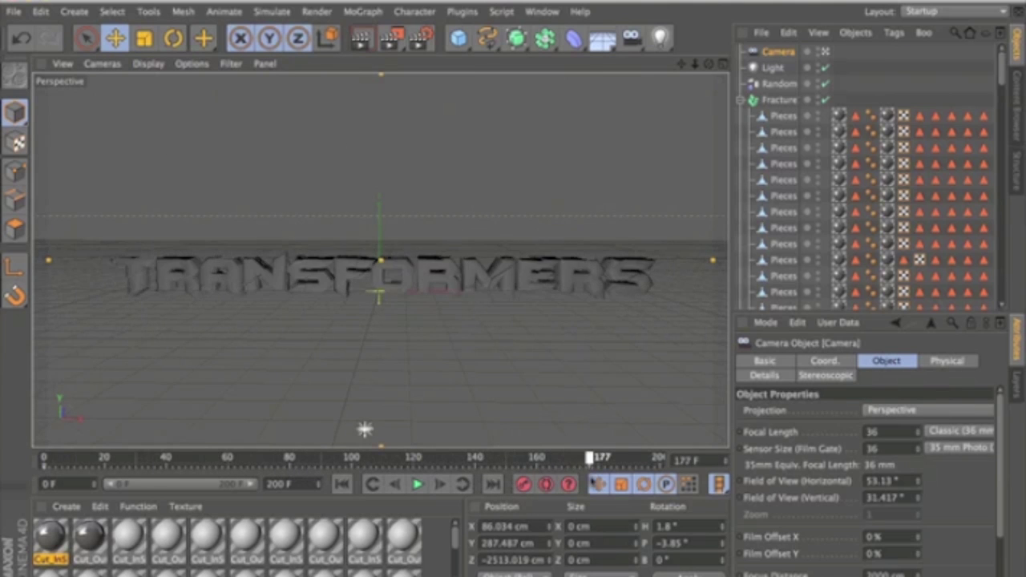
pyautogui.moveTo(599, 474); pyautogui.dragTo(535, 474)
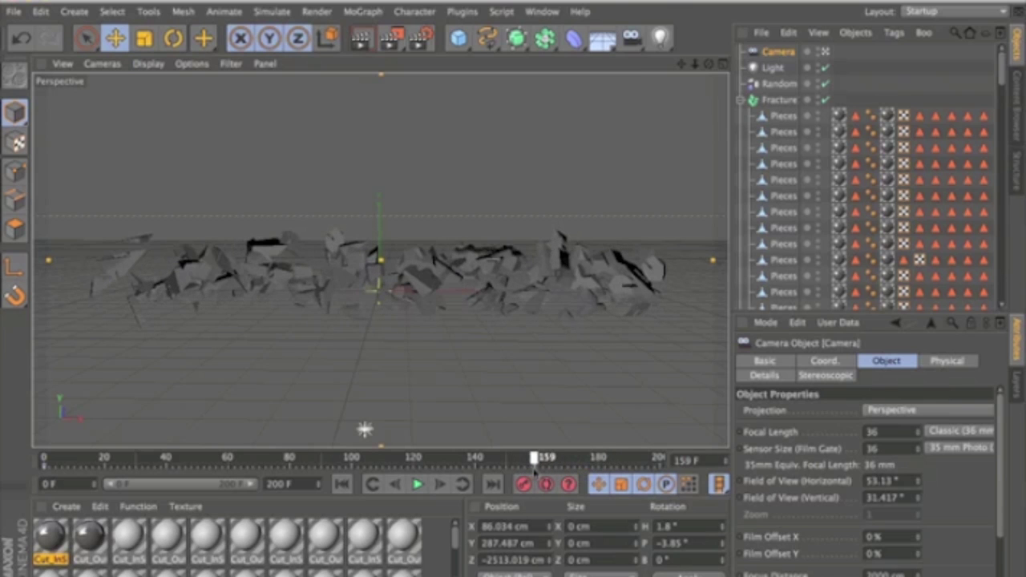
pyautogui.moveTo(695, 64); pyautogui.dragTo(725, 64)
pyautogui.moveTo(535, 462); pyautogui.dragTo(600, 460)
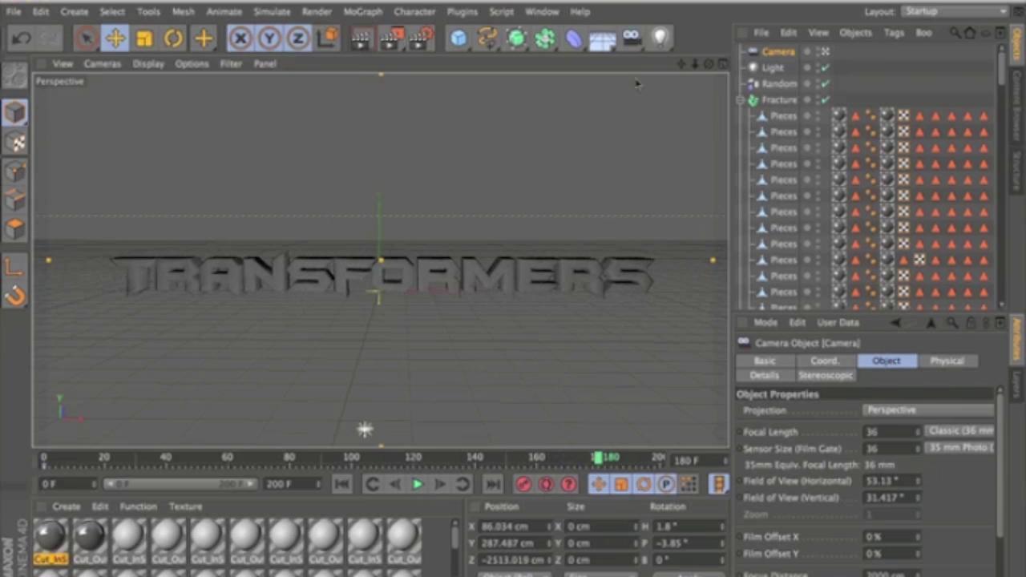
pyautogui.moveTo(695, 66); pyautogui.dragTo(728, 65)
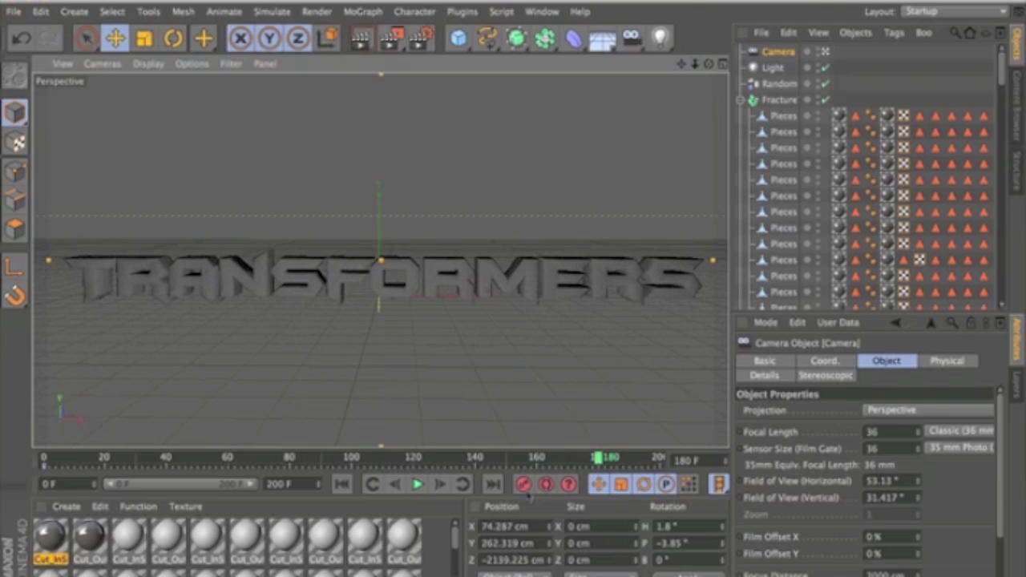
# Preview the camera move together with the assembling title from frame 0.
pyautogui.click(341, 484)
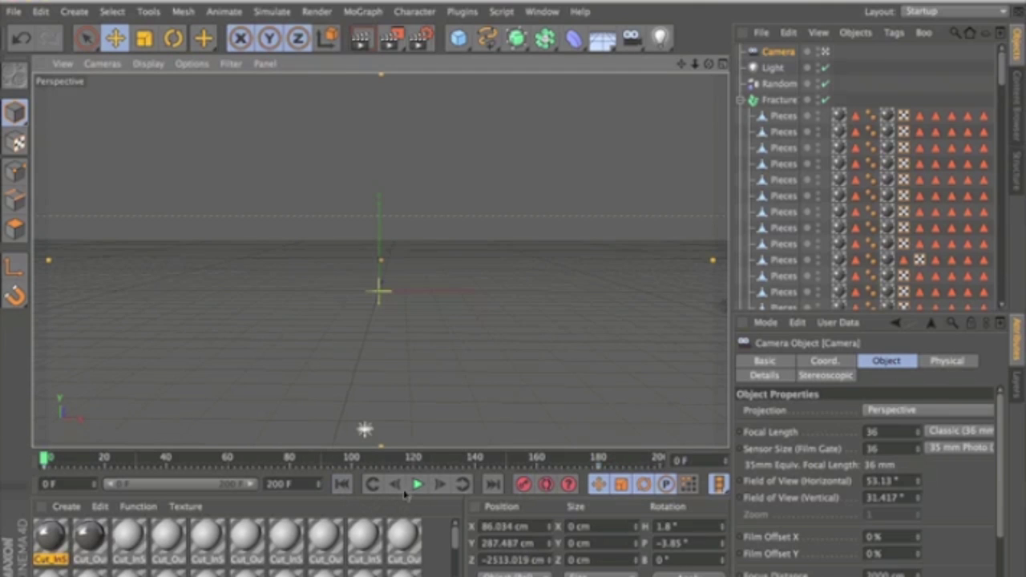
pyautogui.press('F8')
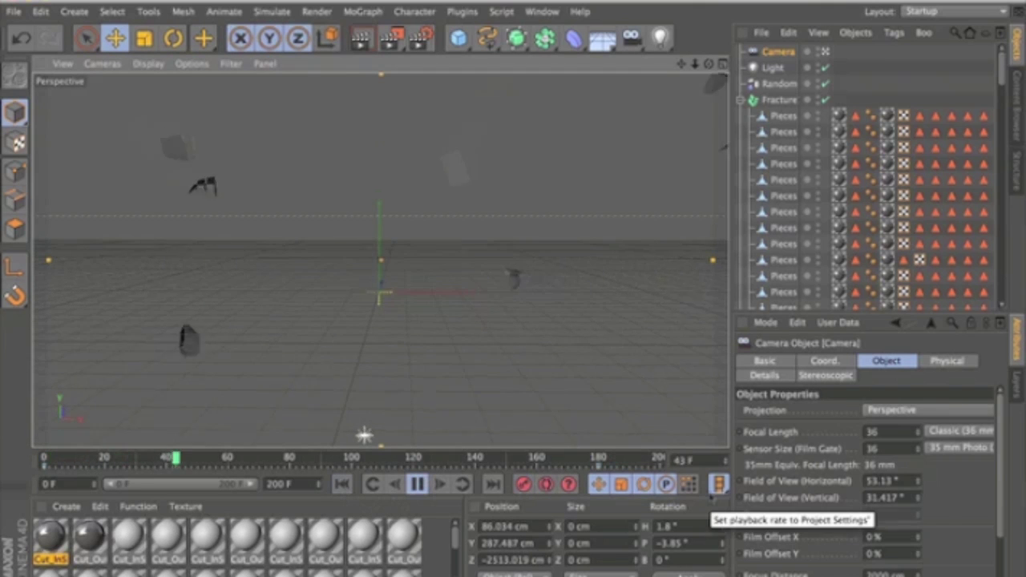